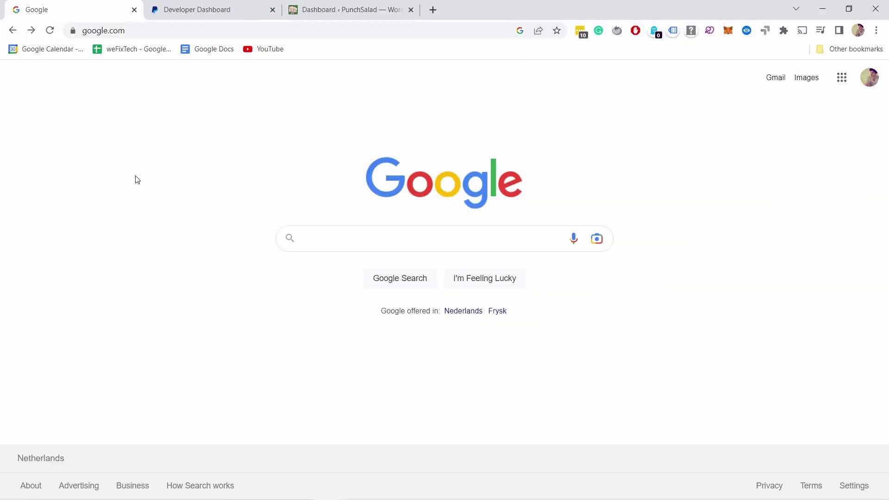
# Search Google for 'paypal developer' using the suggestion after typing 'paypal'.
pyautogui.click(324, 239)
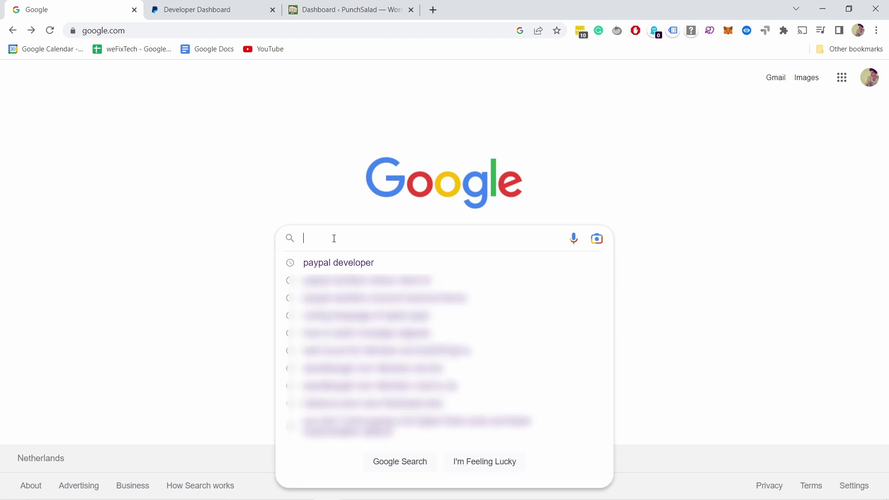
pyautogui.write('paypal')
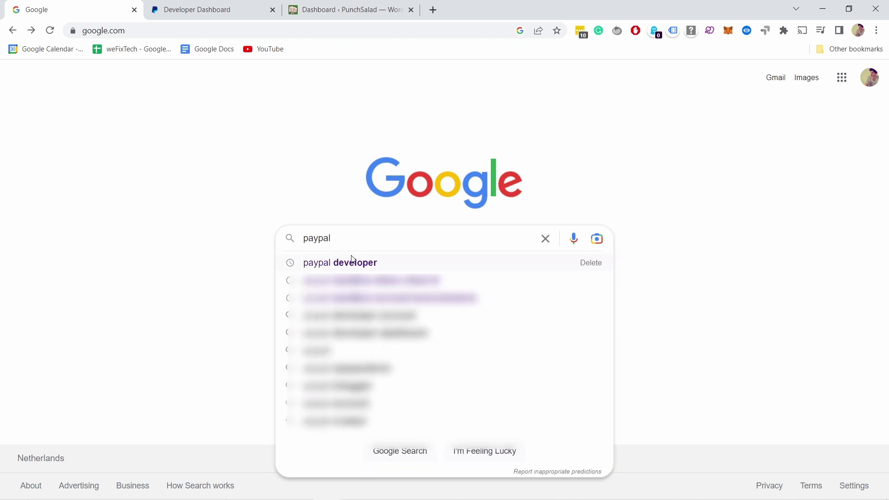
pyautogui.click(339, 262)
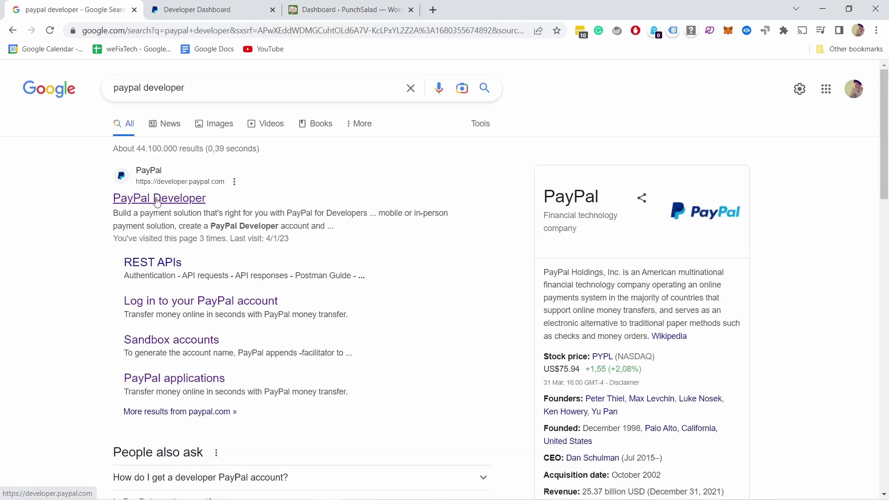
# Open the PayPal Developer Dashboard and go to Testing Tools > Sandbox Accounts.
pyautogui.click(157, 198)
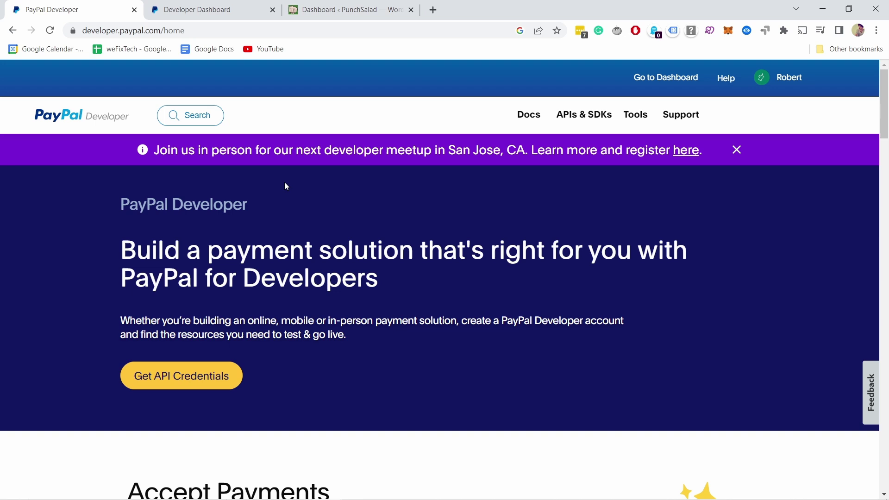
pyautogui.moveTo(784, 85)
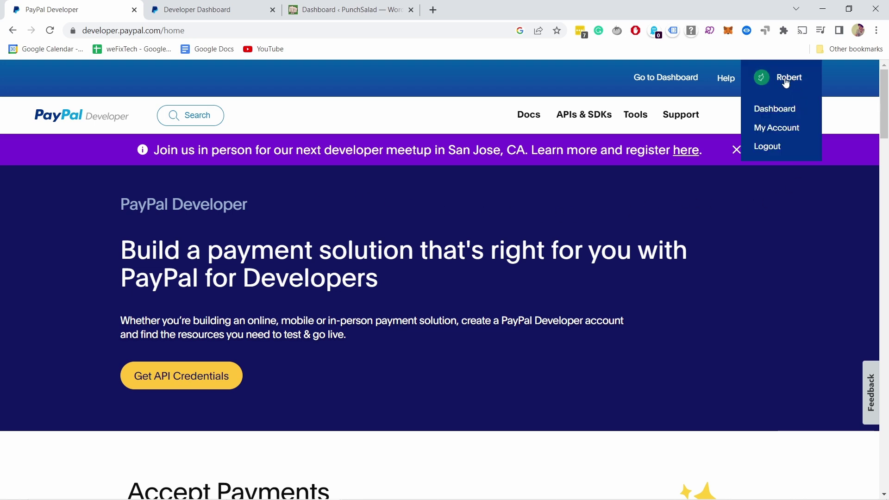
pyautogui.click(766, 110)
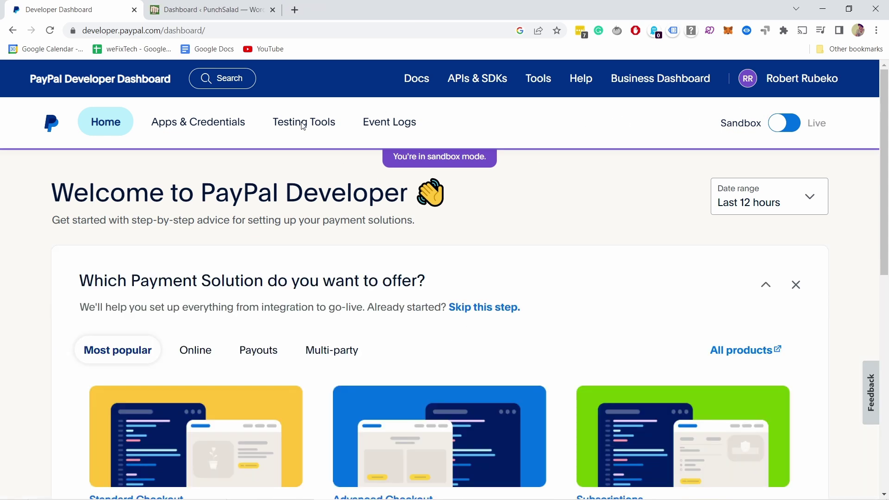
pyautogui.moveTo(304, 126)
pyautogui.click(305, 160)
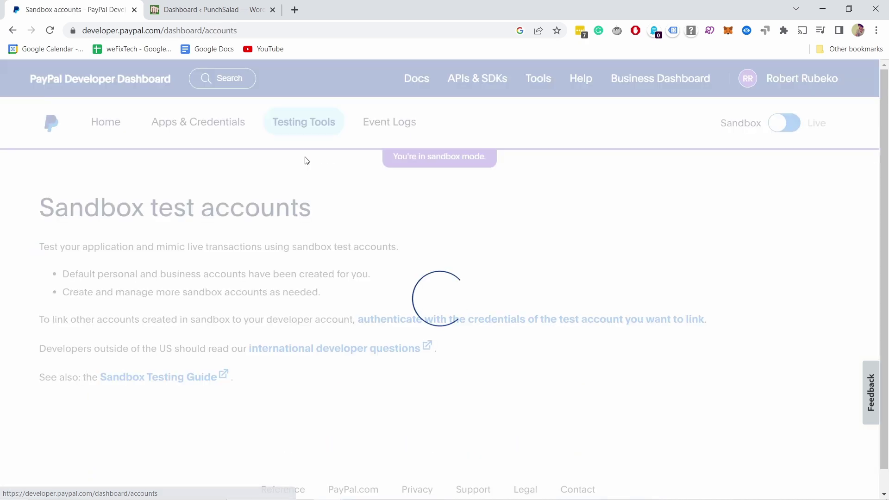
pyautogui.scroll(-5, 301, 158)
pyautogui.moveTo(293, 142)
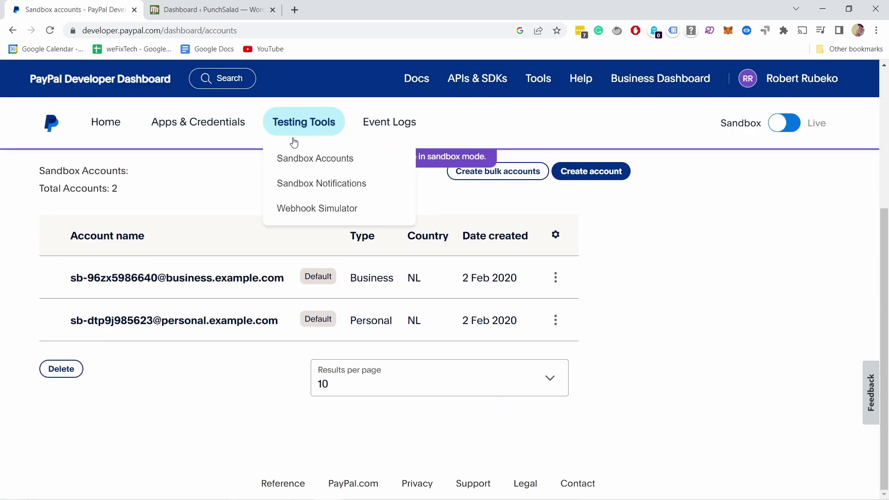
pyautogui.scroll(1, 277, 301)
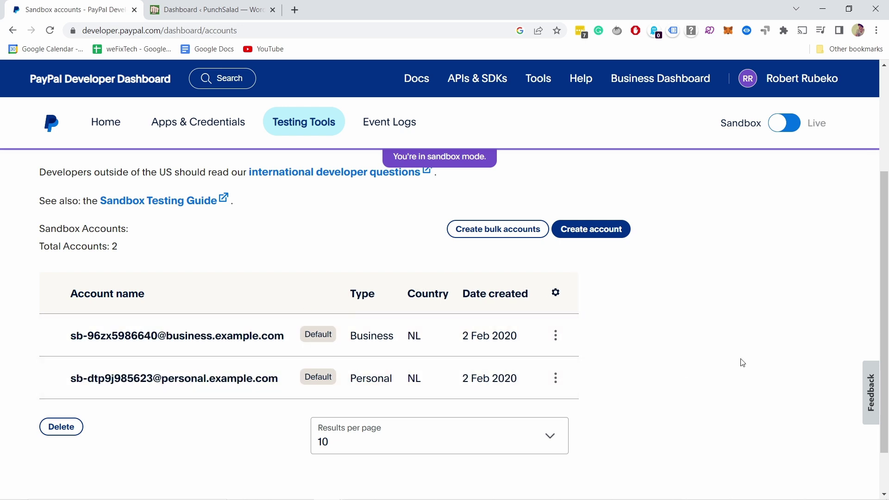
# Start a Business (Merchant Account) sandbox account, then back out to the accounts list.
pyautogui.click(585, 233)
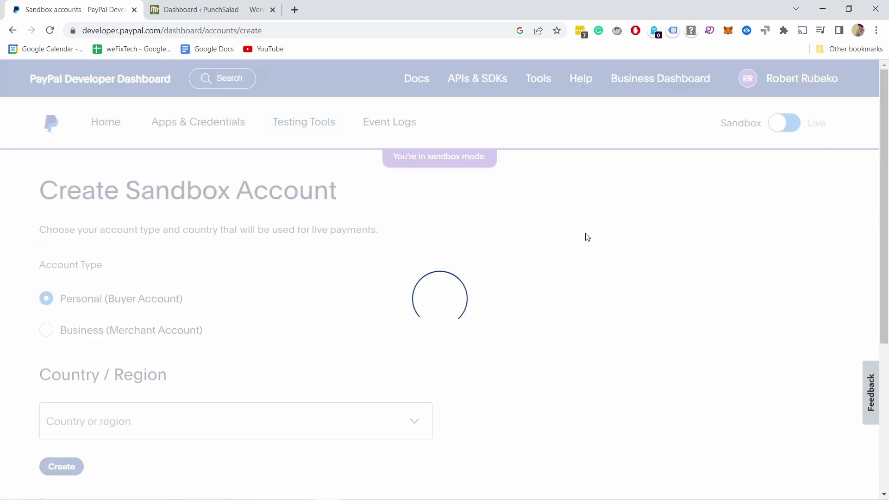
pyautogui.scroll(-3, 189, 301)
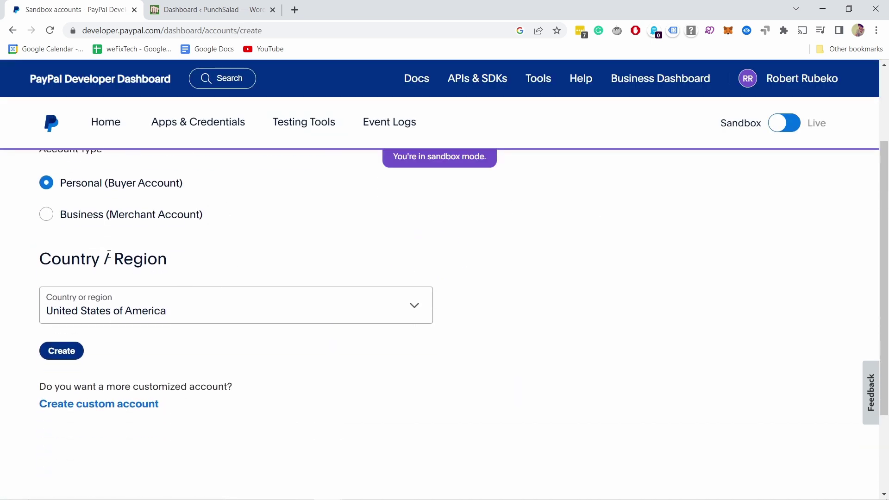
pyautogui.click(108, 222)
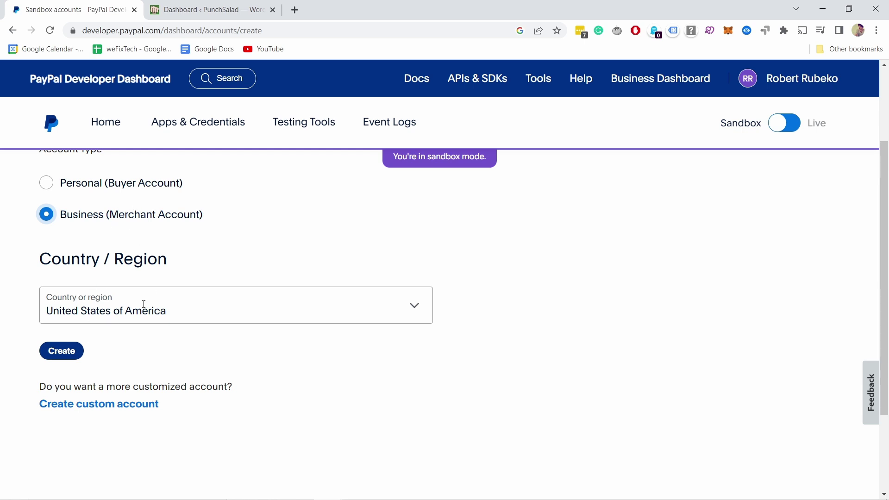
pyautogui.scroll(3, 159, 306)
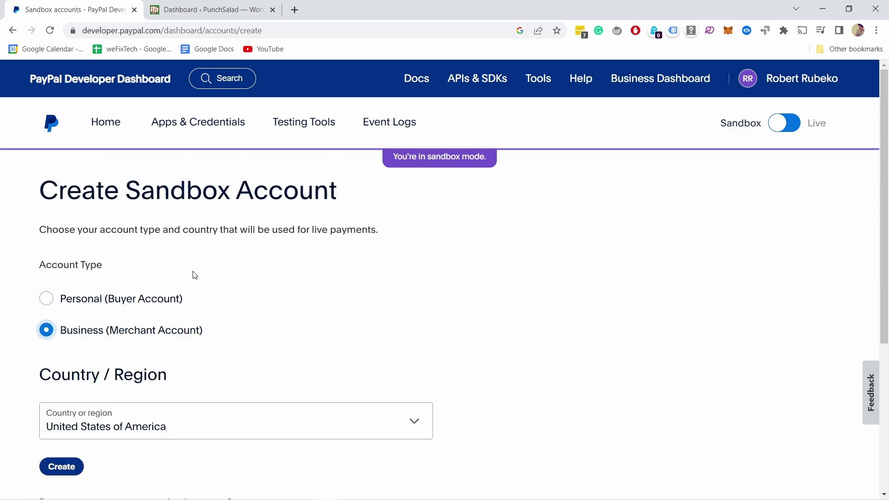
pyautogui.click(13, 30)
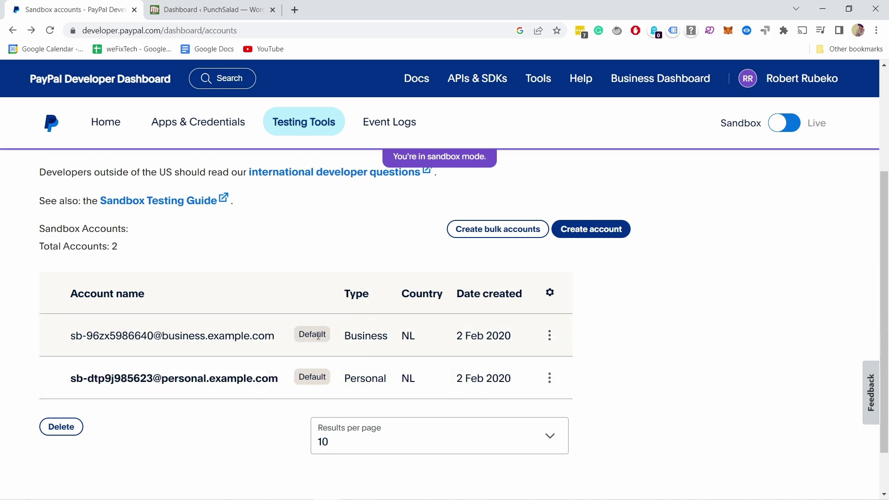
# In WordPress, open WooCommerce Settings' Payments tab and scroll down to PayPal.
pyautogui.click(180, 10)
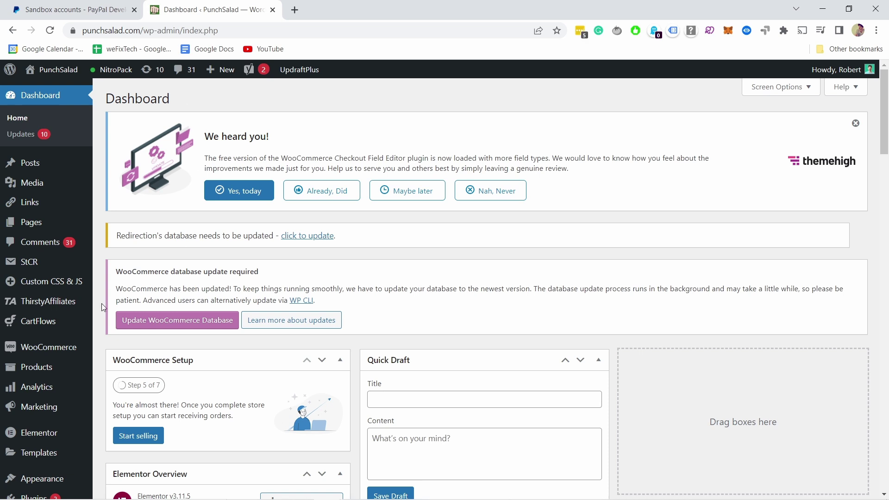
pyautogui.moveTo(50, 342)
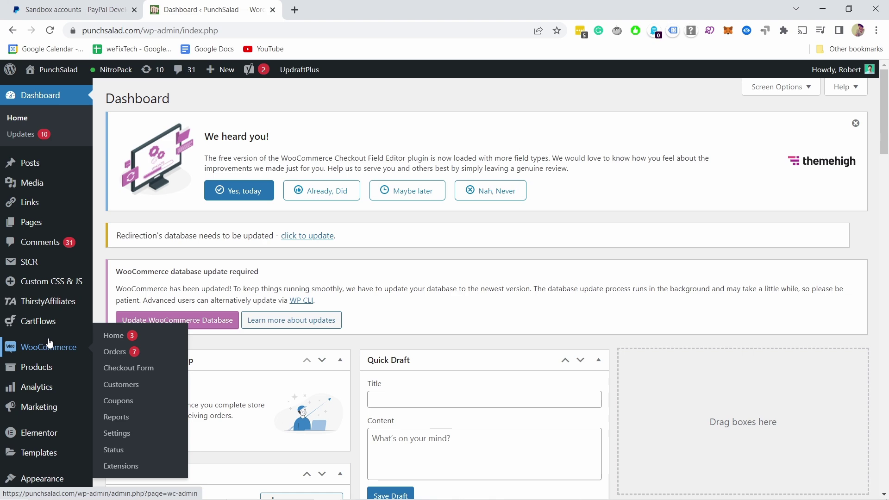
pyautogui.click(129, 432)
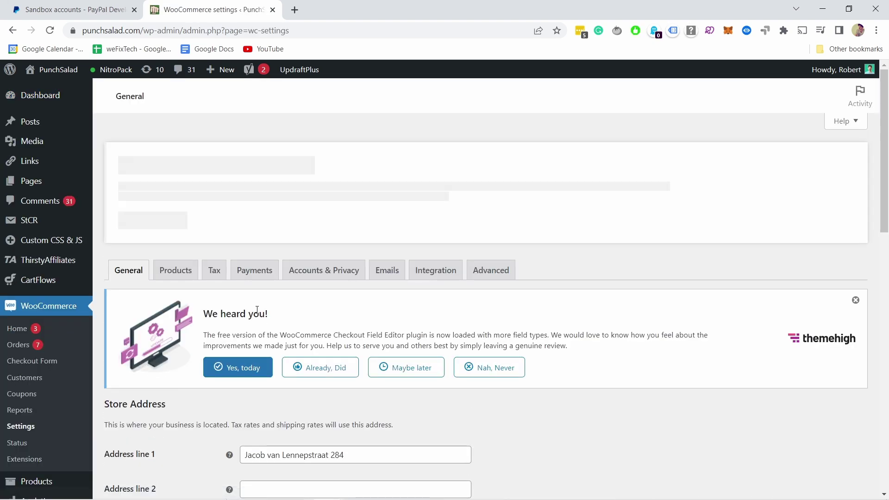
pyautogui.click(250, 274)
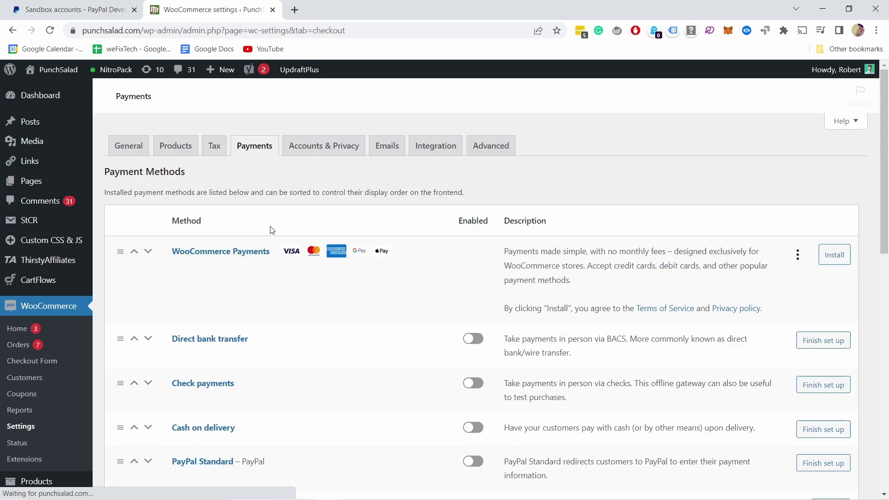
pyautogui.scroll(-20, 502, 139)
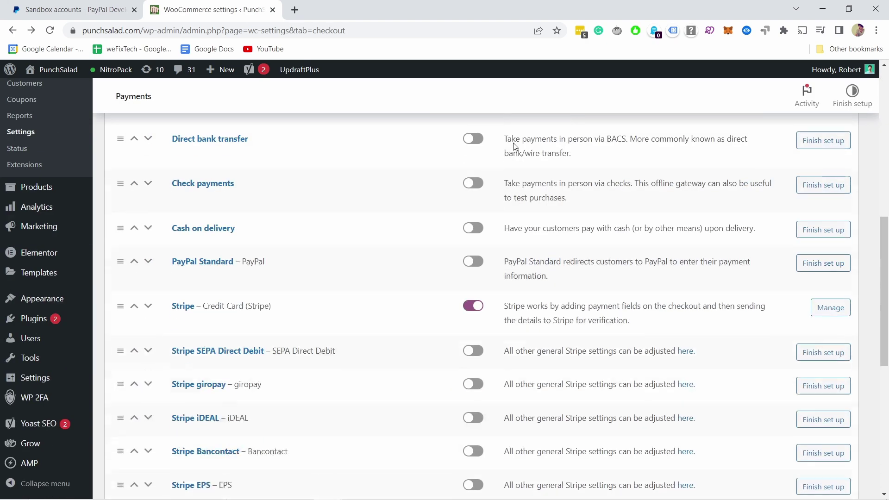
pyautogui.scroll(-3, 522, 140)
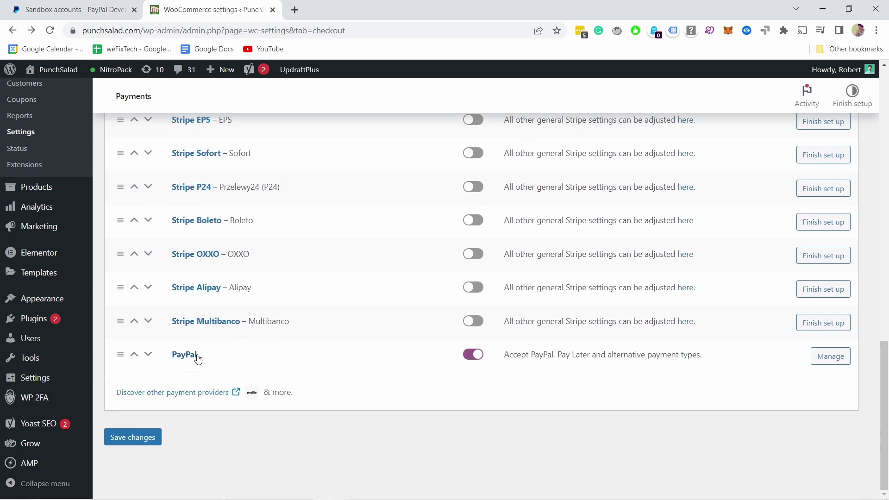
# Manage the PayPal gateway and view its Connection tab settings.
pyautogui.click(827, 357)
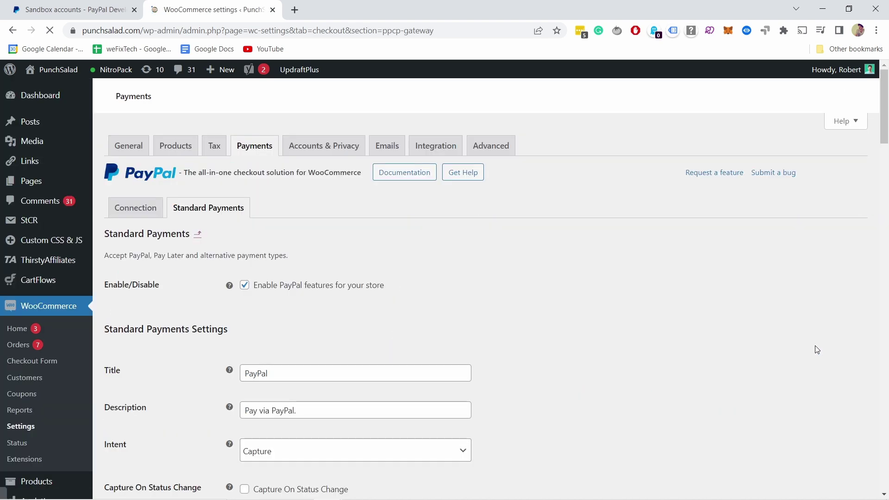
pyautogui.scroll(-5, 415, 162)
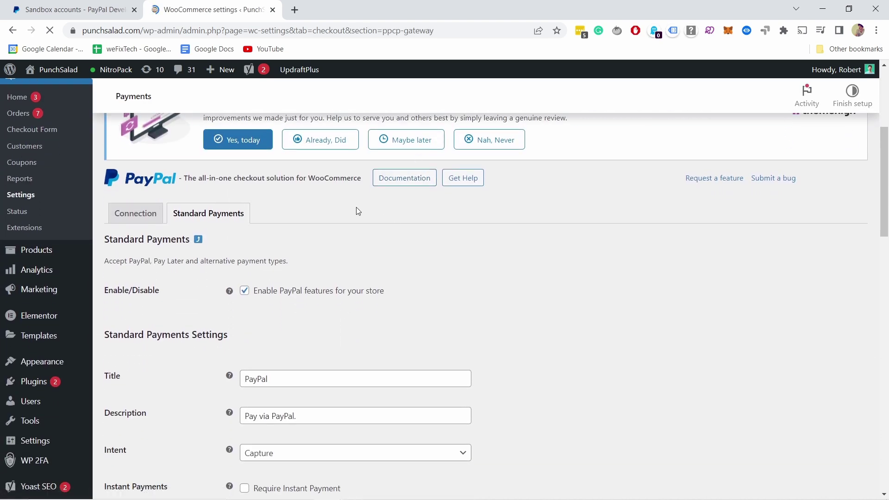
pyautogui.click(142, 213)
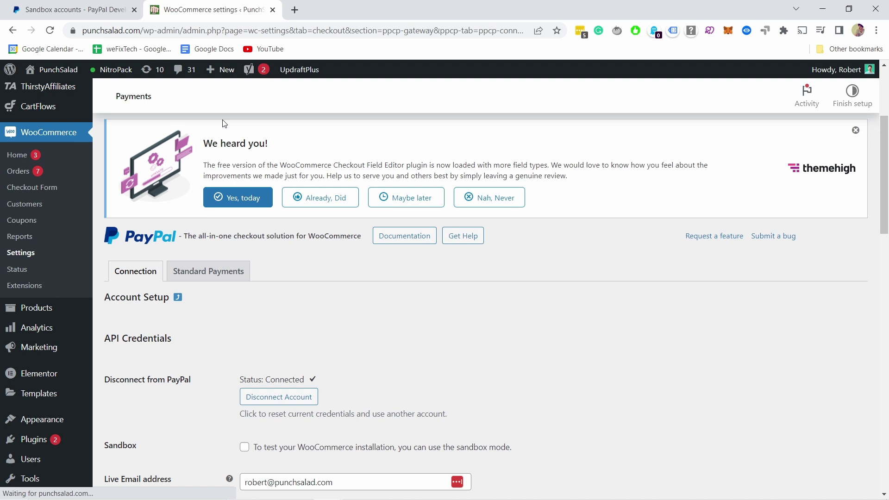
pyautogui.scroll(-1, 298, 307)
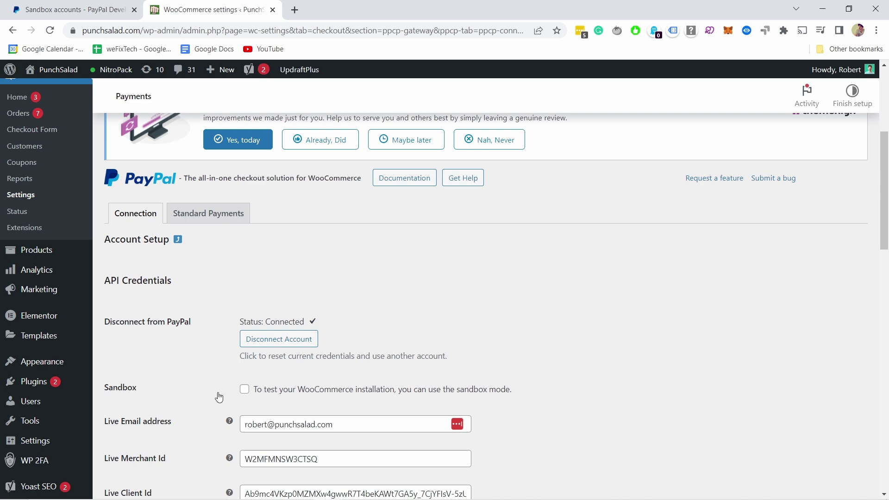
# Tick Sandbox, switch to manual credential input, and dismiss the LastPass popup.
pyautogui.click(245, 390)
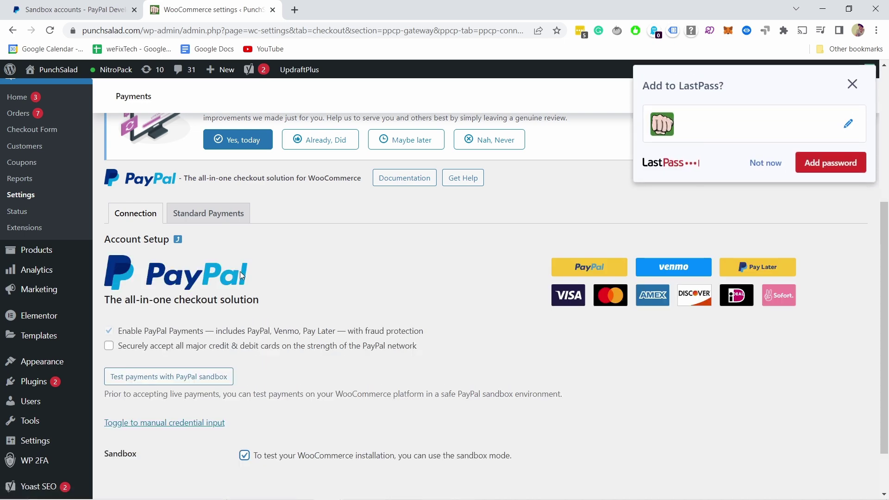
pyautogui.scroll(-1, 259, 259)
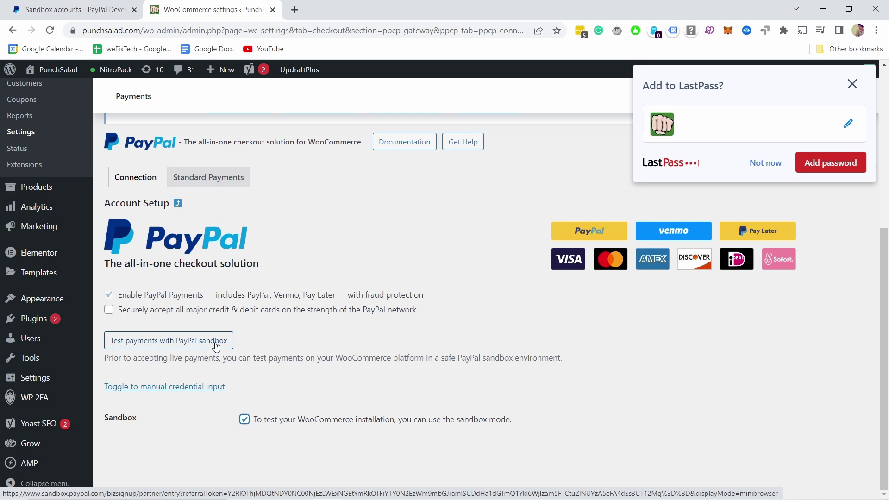
pyautogui.click(187, 386)
pyautogui.scroll(-1, 274, 332)
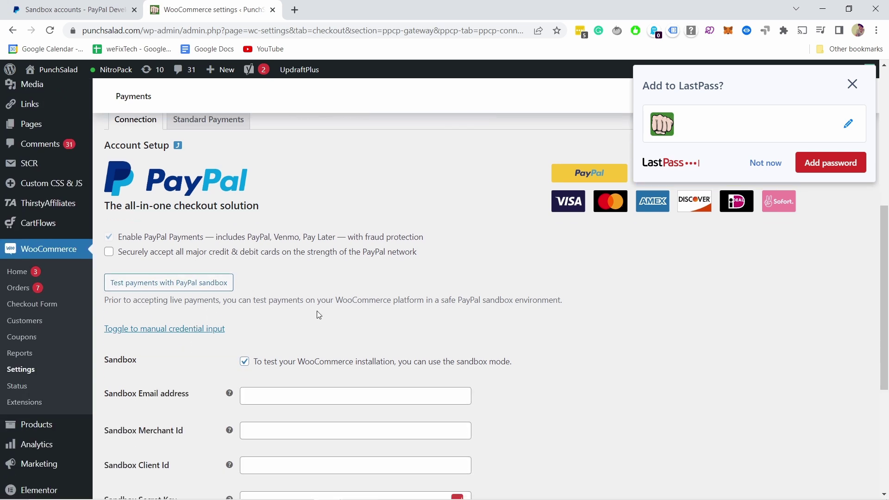
pyautogui.scroll(-2, 297, 320)
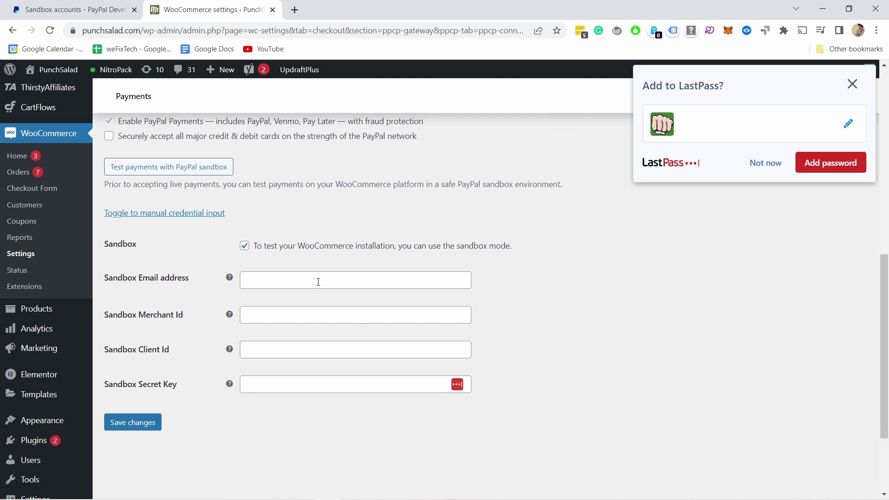
pyautogui.click(748, 178)
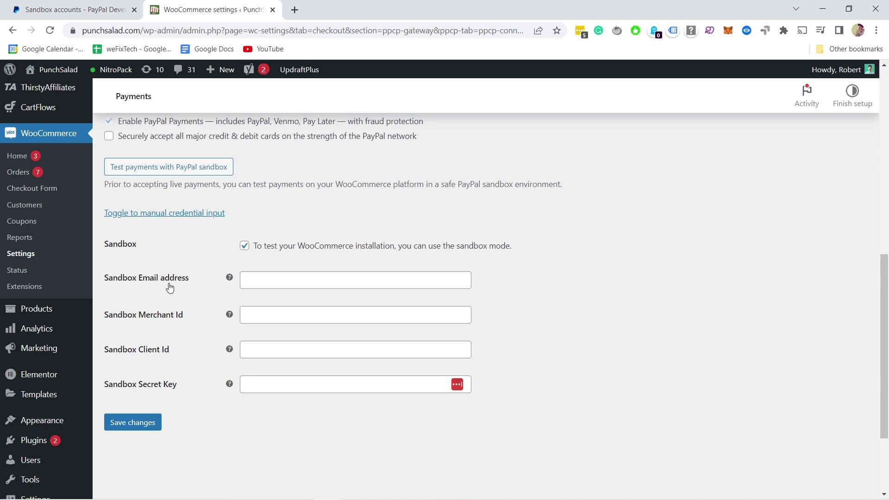
# Open Apps & Credentials in a new tab and return to the sandbox accounts list.
pyautogui.click(46, 17)
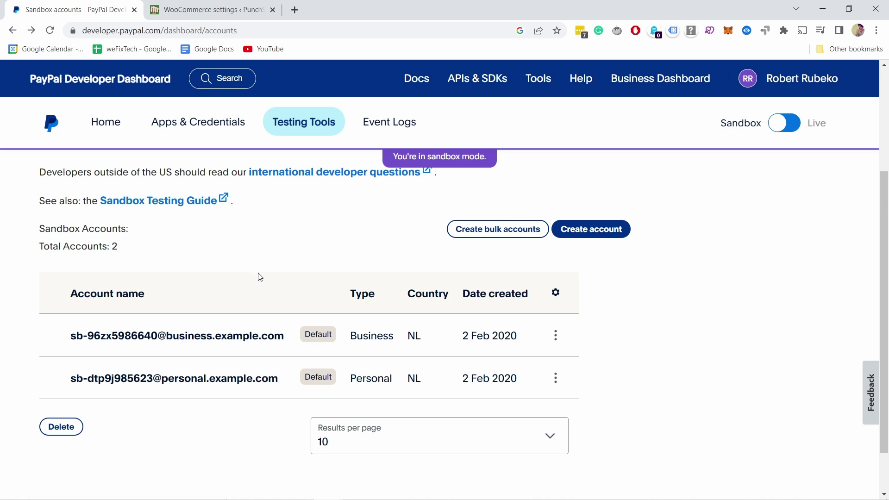
pyautogui.rightClick(189, 124)
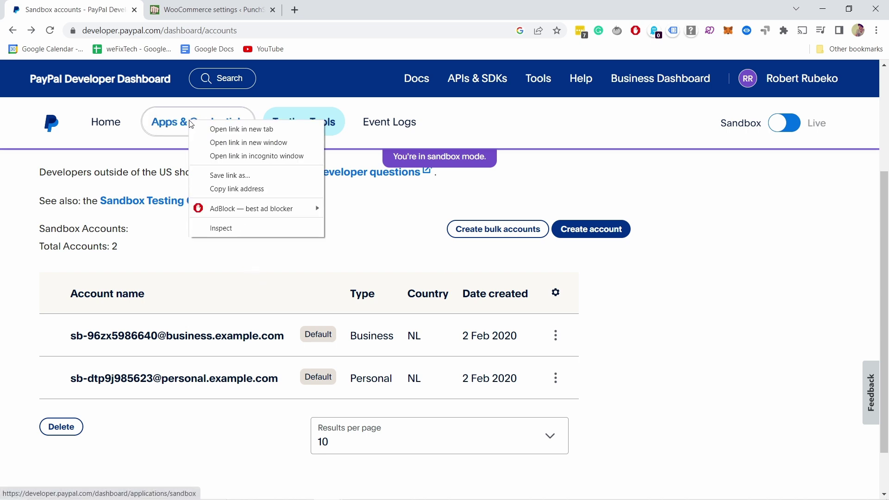
pyautogui.click(213, 129)
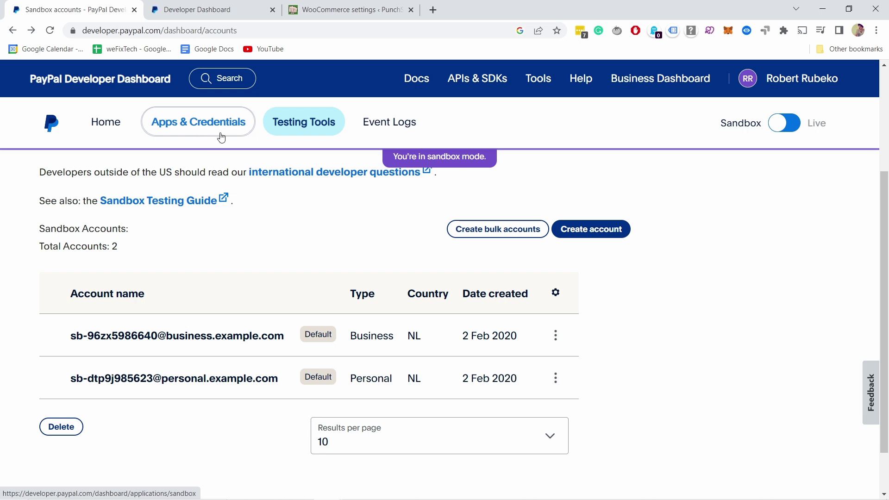
pyautogui.click(352, 9)
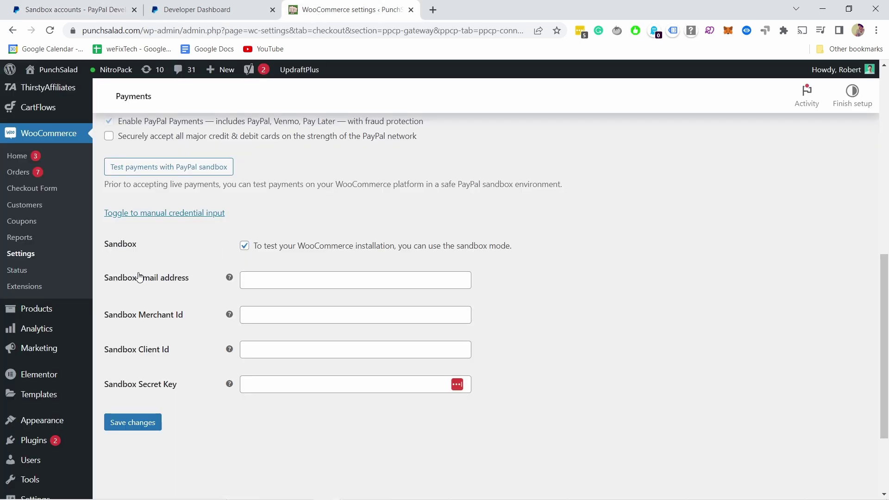
pyautogui.click(189, 13)
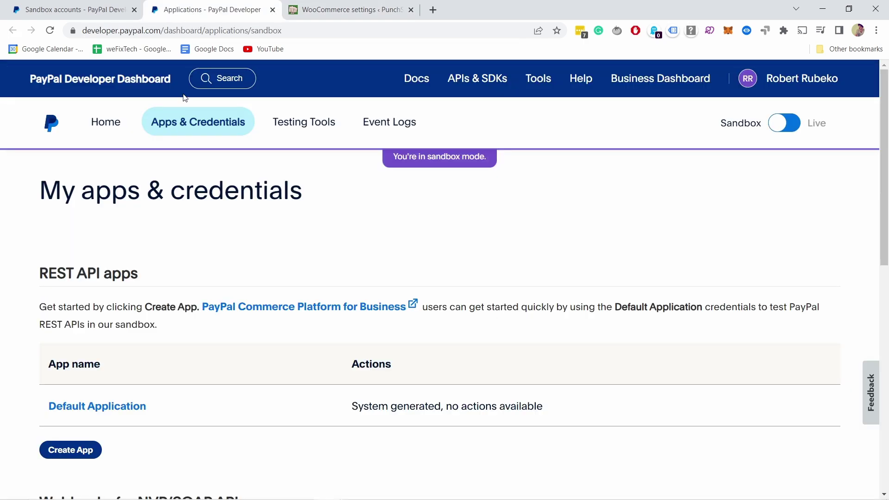
pyautogui.click(91, 11)
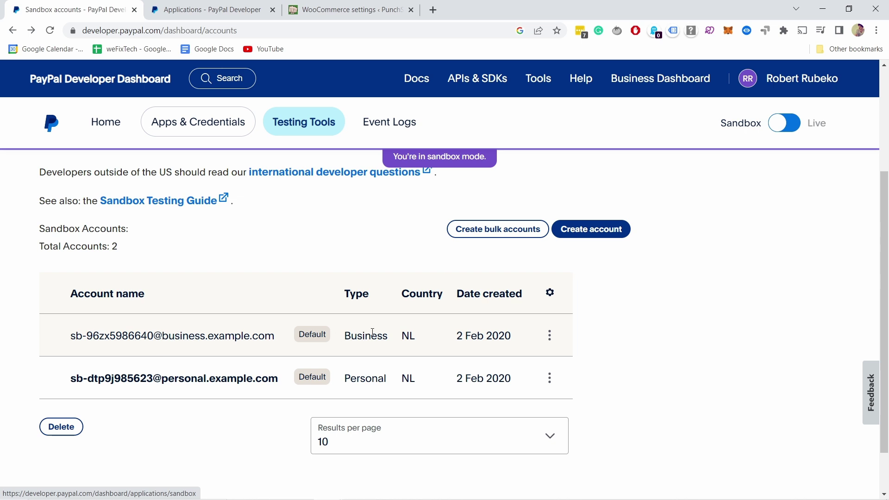
# Copy the business sandbox account's email into WooCommerce's Sandbox Email address field.
pyautogui.moveTo(69, 337); pyautogui.dragTo(263, 337)
pyautogui.rightClick(262, 337)
pyautogui.click(284, 344)
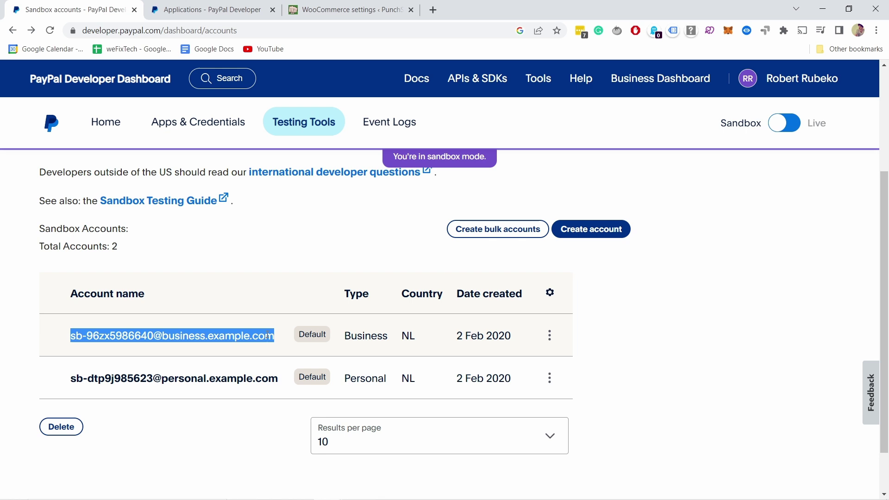
pyautogui.click(321, 12)
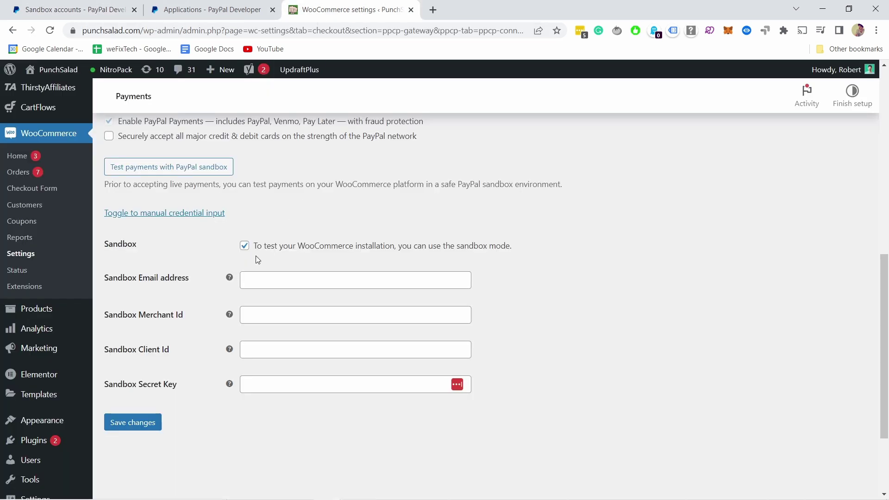
pyautogui.click(270, 283)
pyautogui.hotkey('ctrl', 'v')
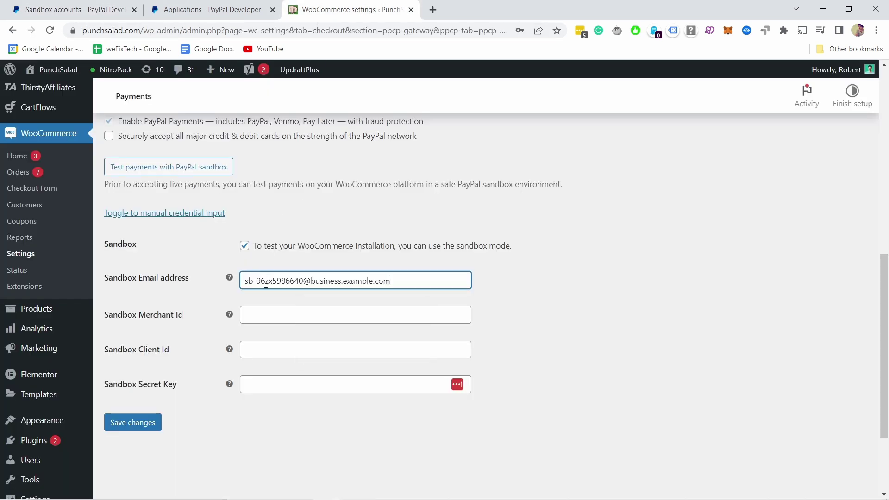
pyautogui.click(58, 9)
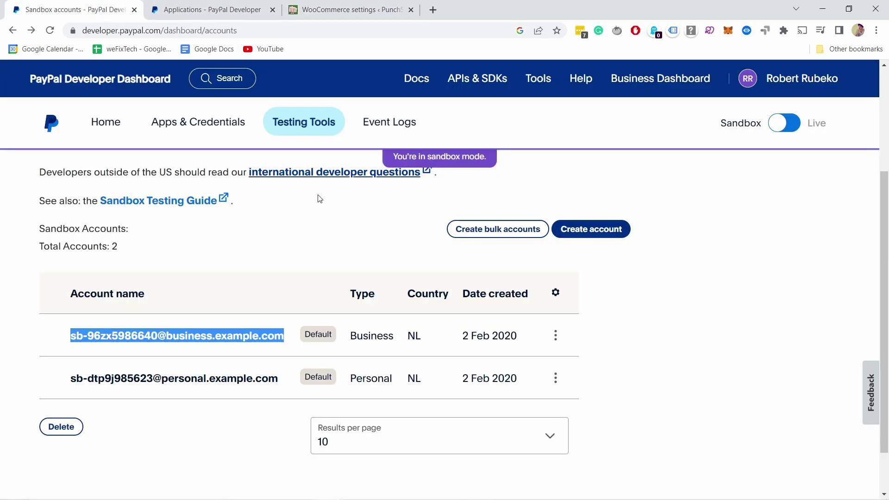
# From the business account's View/Edit page, paste its Account ID into Sandbox Merchant Id.
pyautogui.click(550, 338)
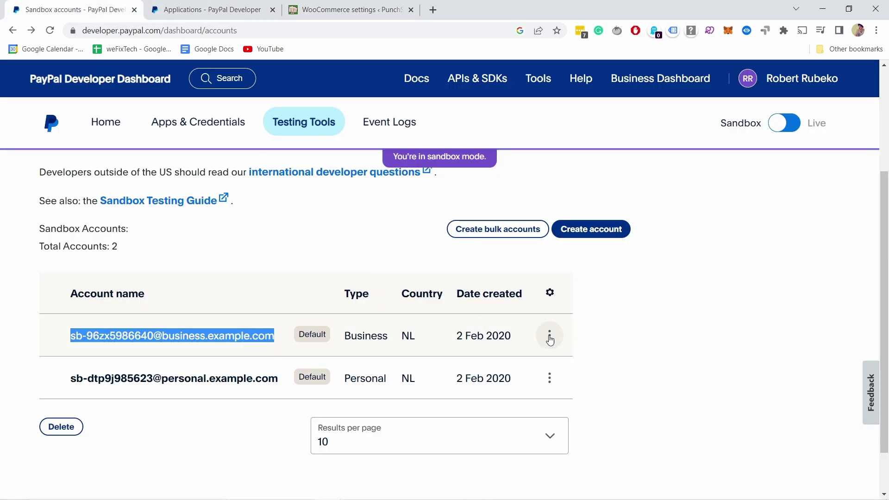
pyautogui.click(563, 368)
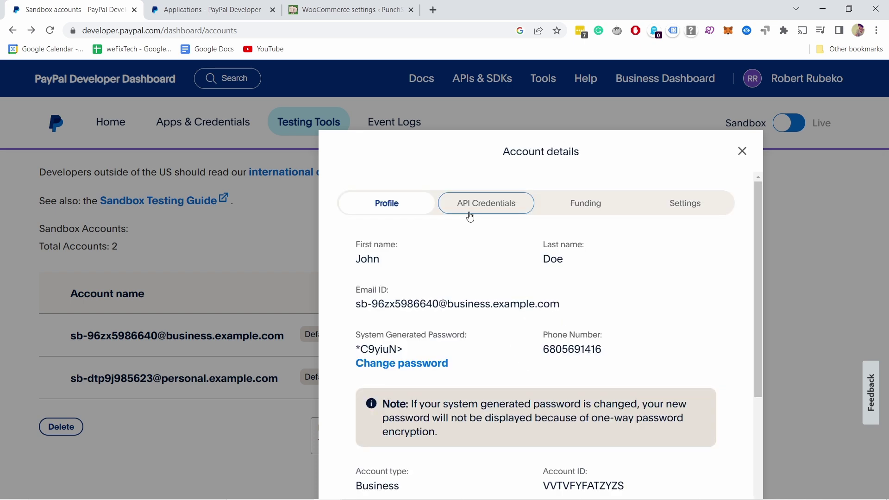
pyautogui.scroll(-3, 564, 376)
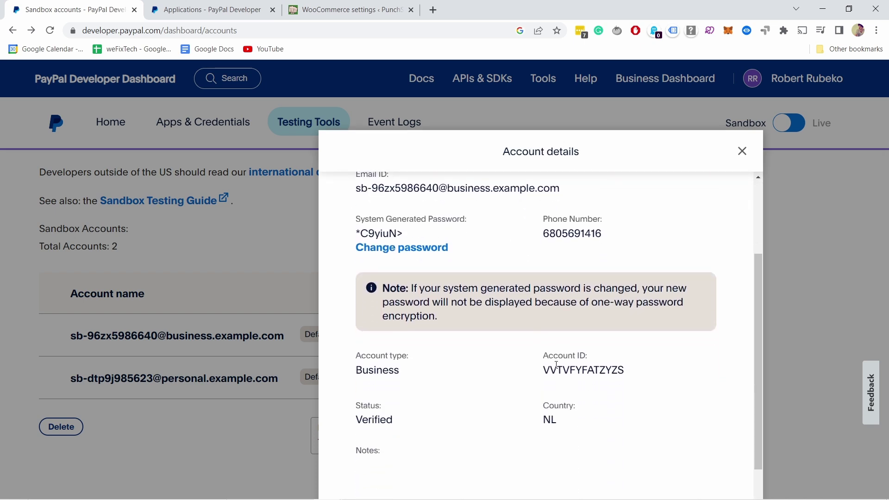
pyautogui.moveTo(544, 377); pyautogui.dragTo(636, 373)
pyautogui.rightClick(607, 369)
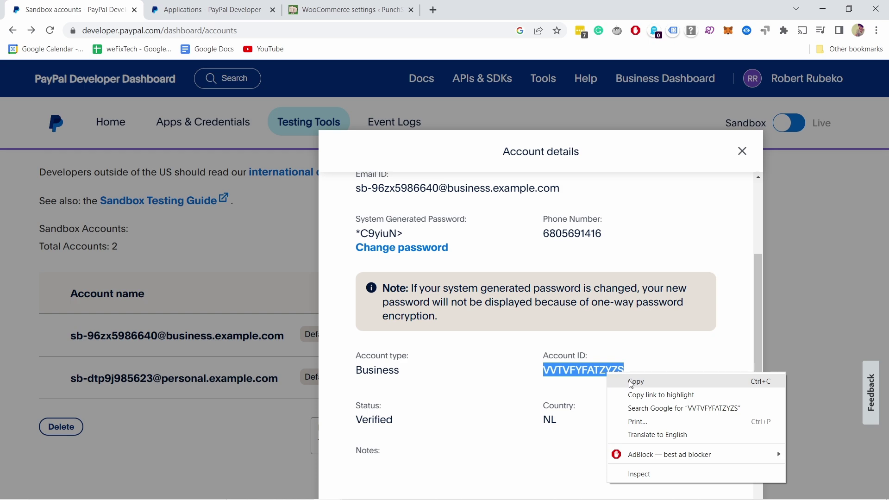
pyautogui.click(626, 380)
pyautogui.click(305, 10)
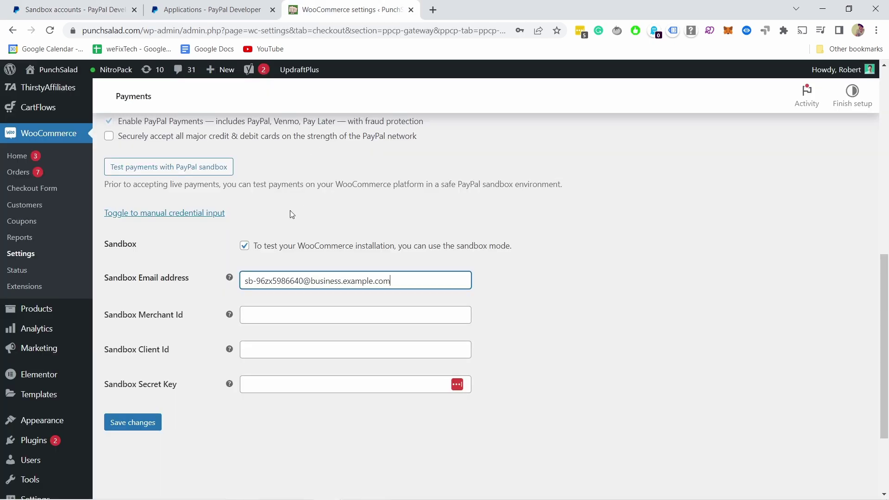
pyautogui.click(251, 310)
pyautogui.hotkey('ctrl', 'v')
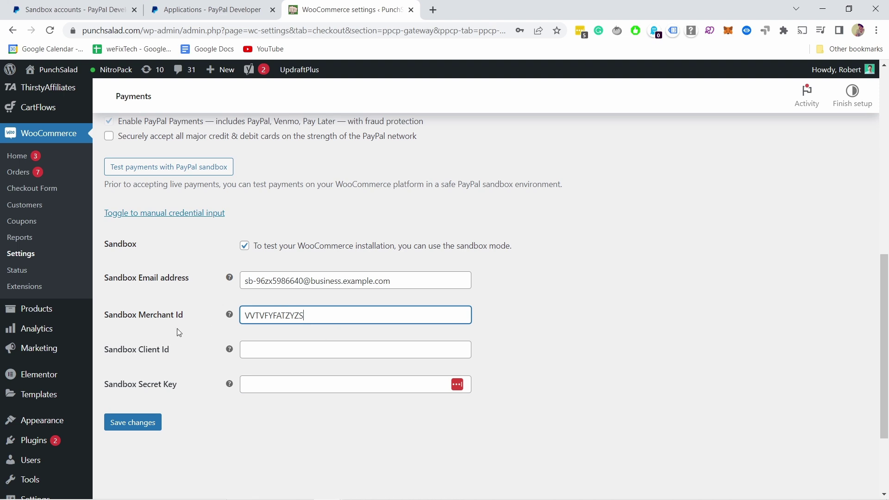
pyautogui.scroll(-1, 180, 333)
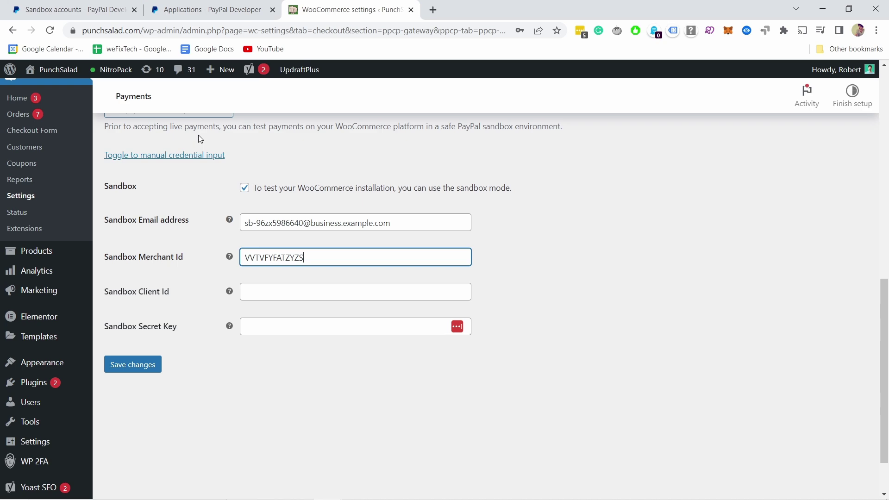
pyautogui.click(98, 11)
# Open Default Application under My apps & credentials and copy its Client ID.
pyautogui.click(178, 16)
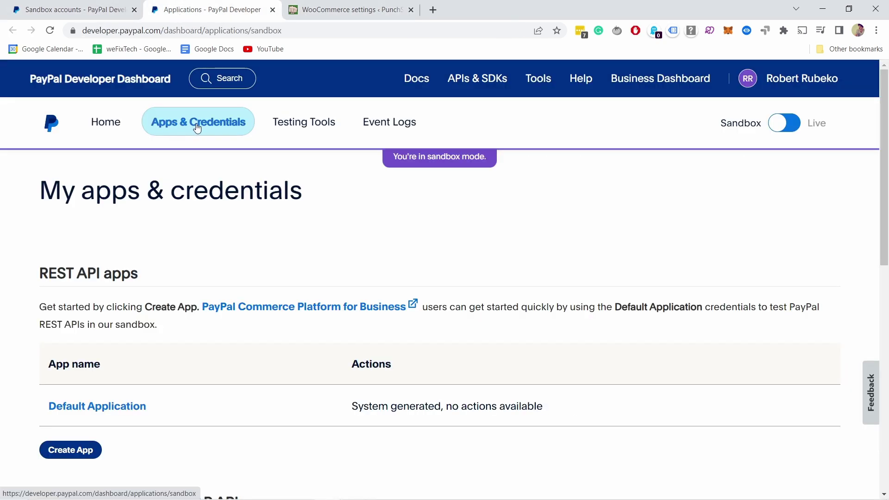
pyautogui.scroll(-1, 224, 165)
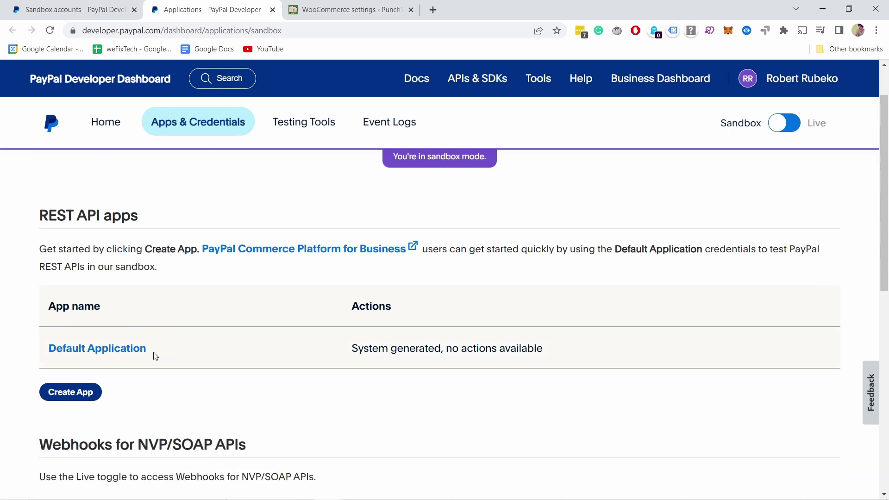
pyautogui.click(139, 349)
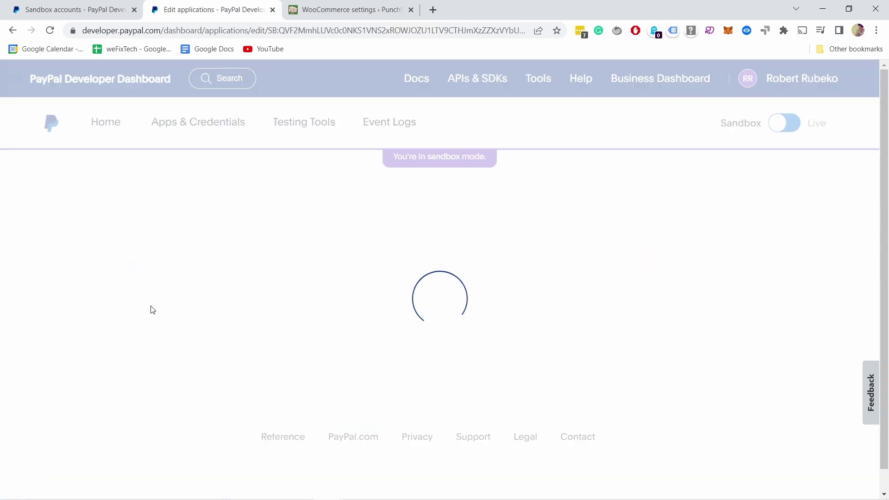
pyautogui.scroll(-1, 190, 250)
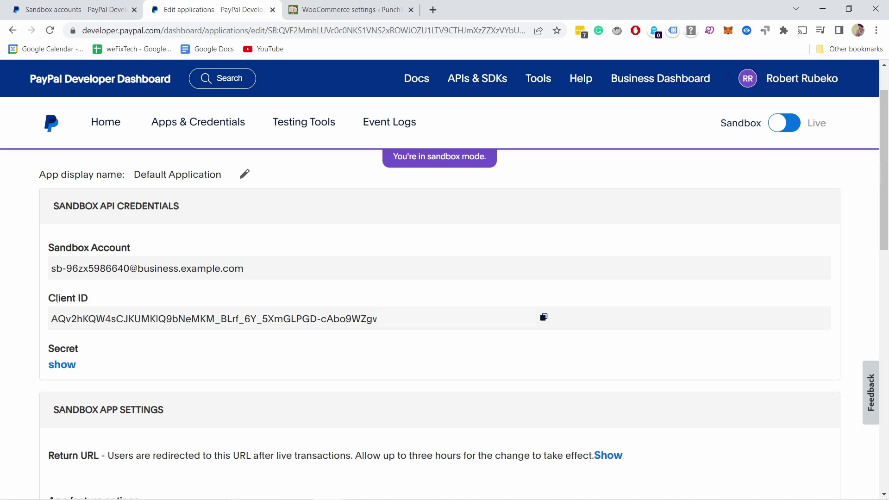
pyautogui.click(543, 318)
# Paste the copied Client ID into WooCommerce's Sandbox Client Id field.
pyautogui.click(316, 10)
pyautogui.click(293, 294)
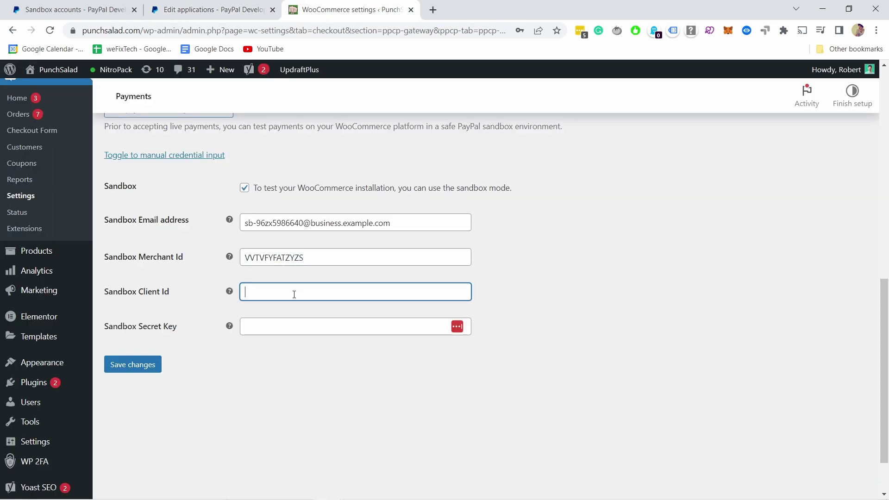
pyautogui.hotkey('ctrl', 'v')
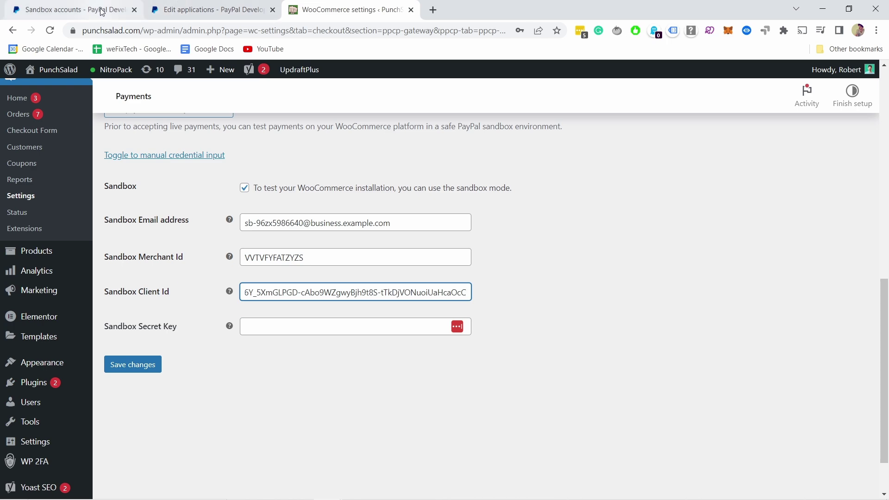
# Reveal and copy the application Secret, then paste it into Sandbox Secret Key.
pyautogui.click(200, 9)
pyautogui.scroll(-1, 129, 246)
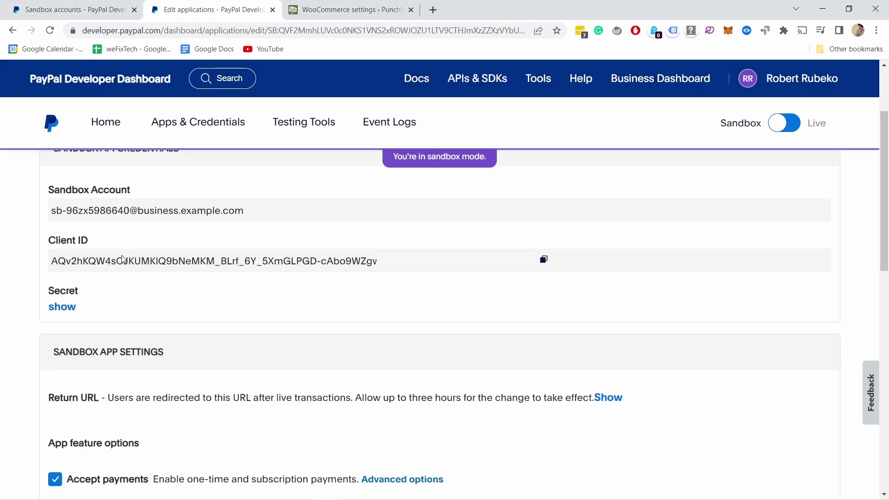
pyautogui.click(70, 308)
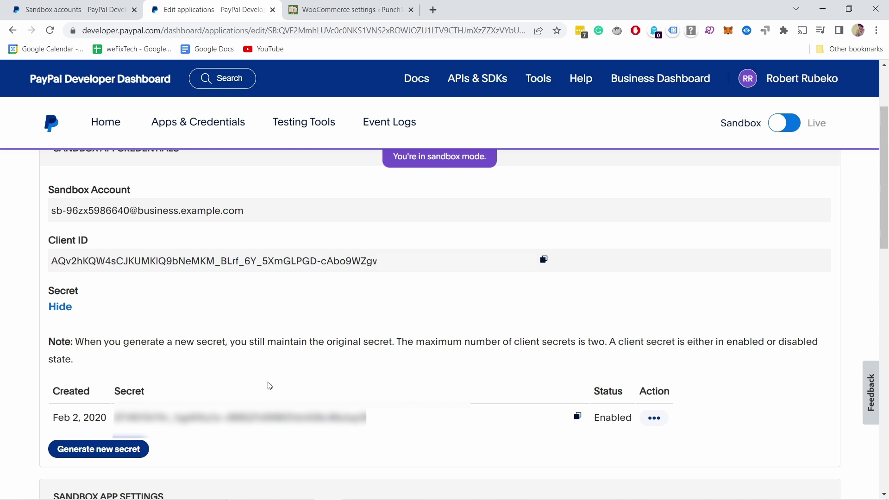
pyautogui.click(578, 416)
pyautogui.click(313, 13)
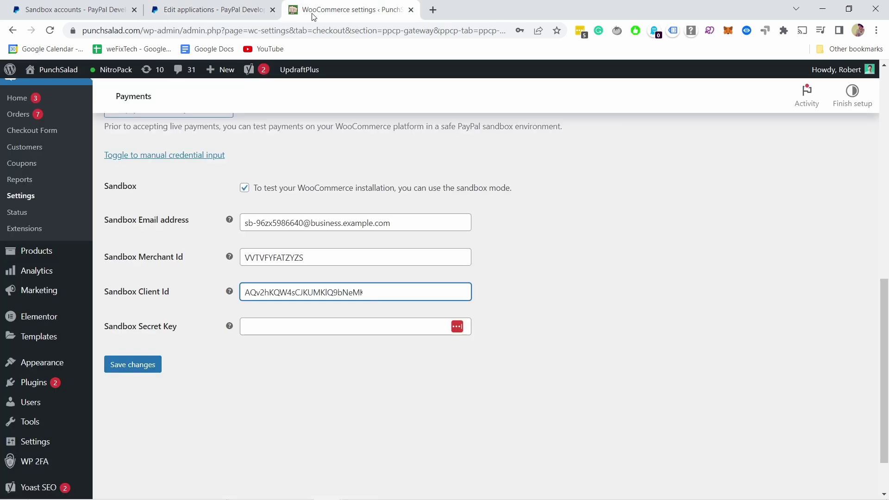
pyautogui.click(253, 327)
pyautogui.hotkey('ctrl', 'v')
pyautogui.click(551, 288)
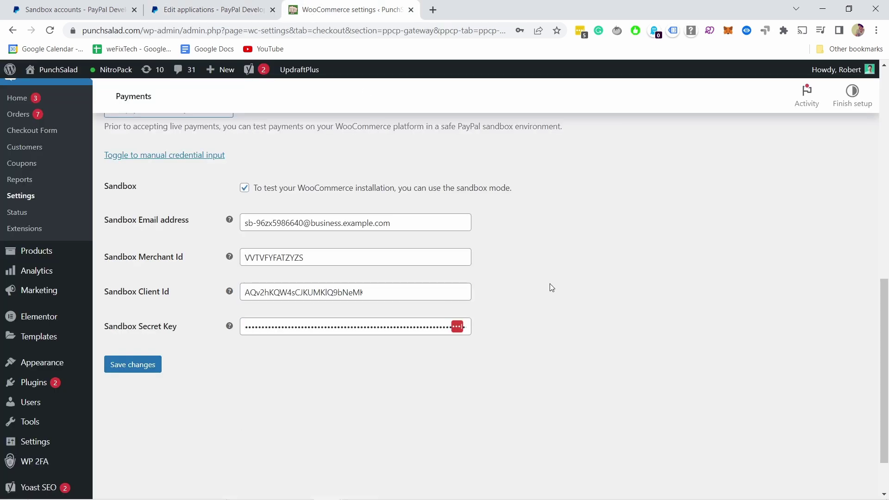
# Save the PayPal sandbox settings and check the saved notice and Sandbox API Credentials.
pyautogui.click(148, 365)
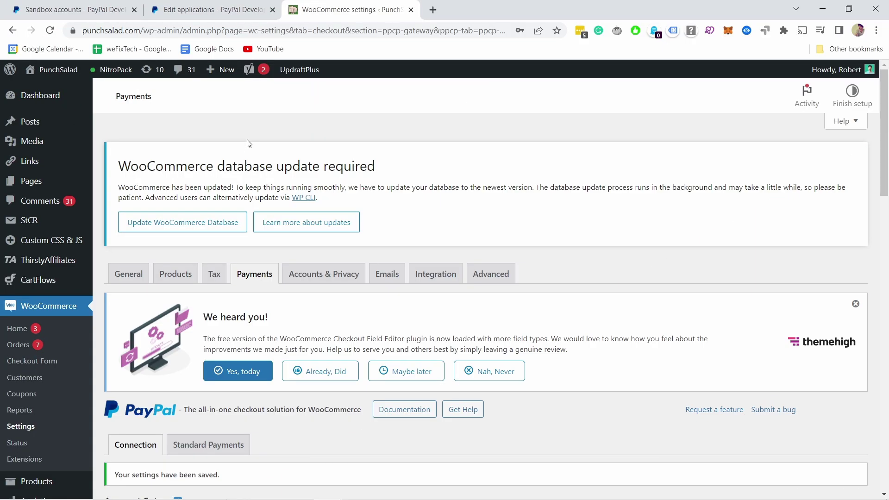
pyautogui.scroll(-2, 247, 356)
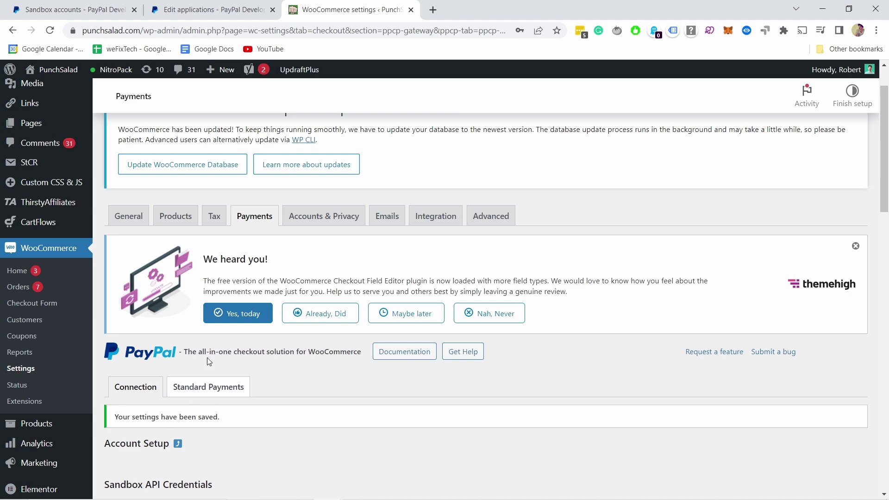
pyautogui.scroll(-1, 462, 227)
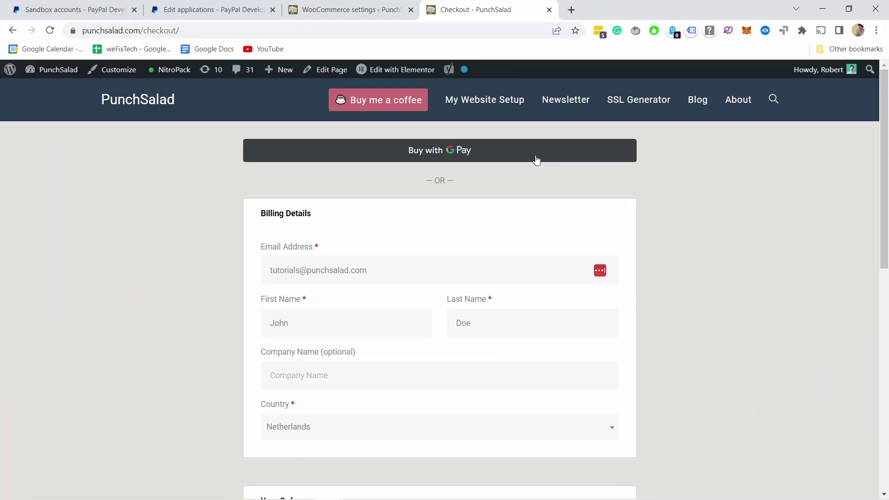
# Scroll down the $12.08 checkout and pay with the yellow PayPal button.
pyautogui.scroll(-5, 338, 159)
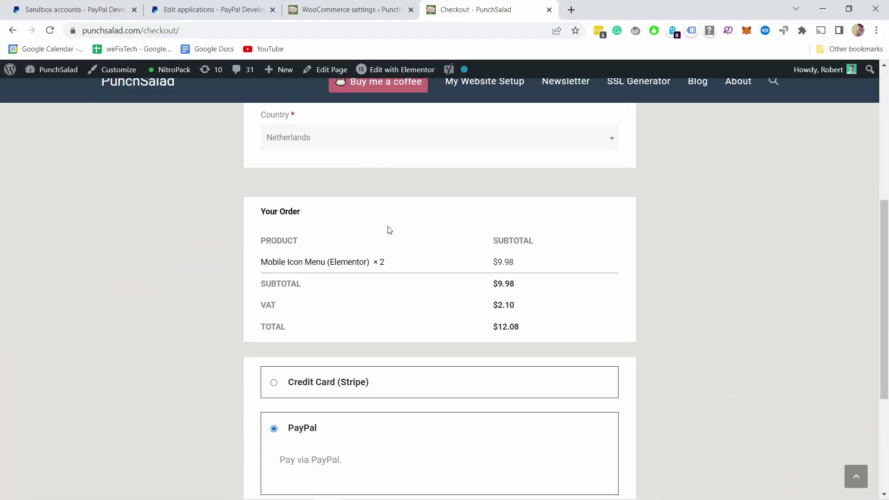
pyautogui.scroll(-3, 389, 230)
pyautogui.scroll(-1, 328, 326)
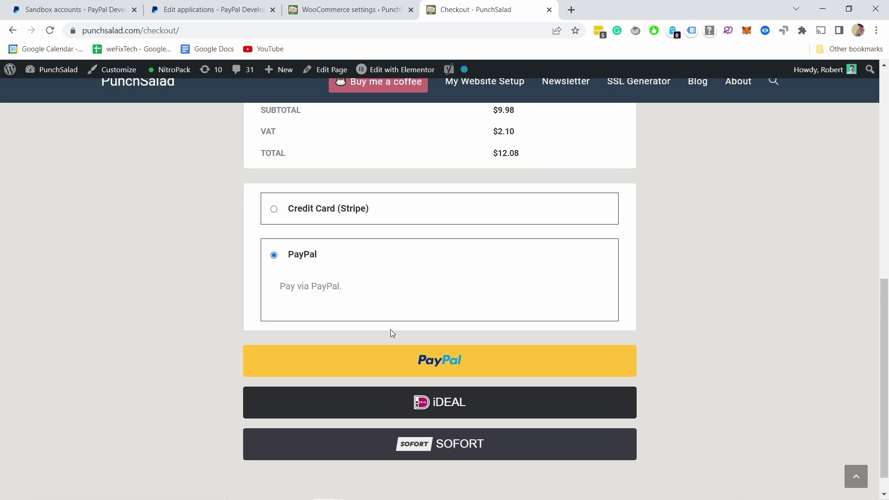
pyautogui.click(396, 356)
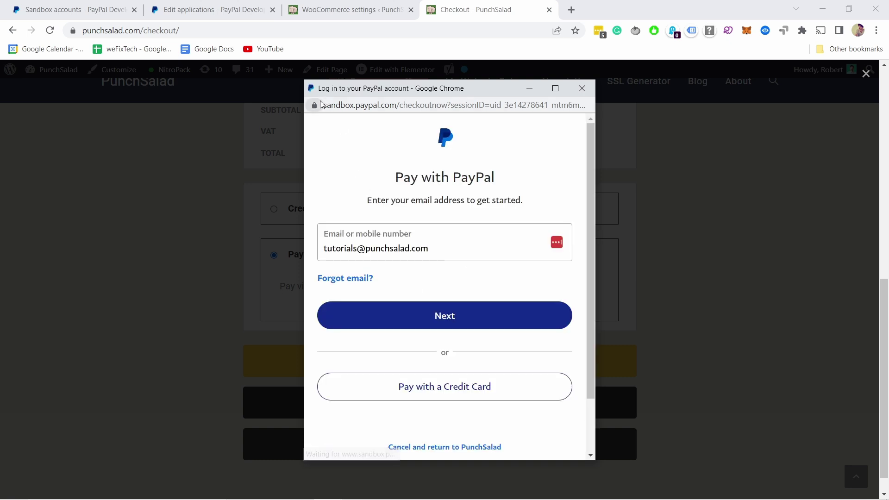
# Clear the prefilled login email and copy the personal sandbox account's email from the Developer Dashboard.
pyautogui.moveTo(450, 255); pyautogui.dragTo(310, 243)
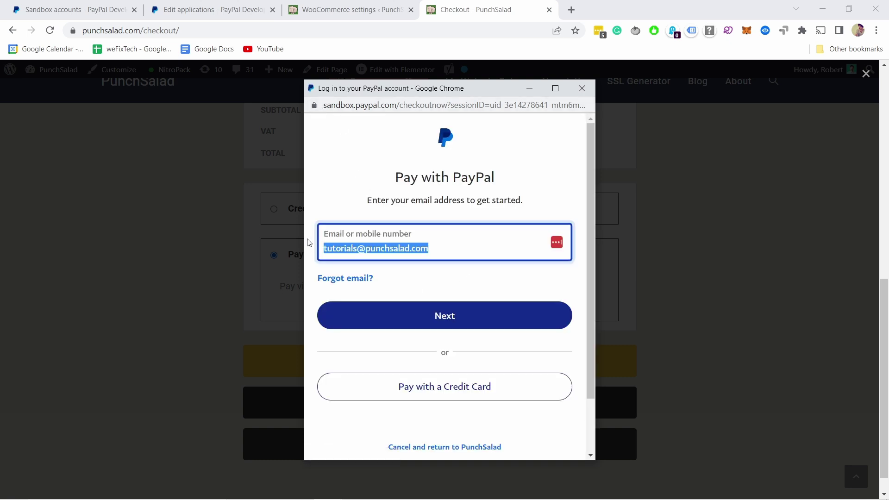
pyautogui.press('BackSpace')
pyautogui.click(354, 202)
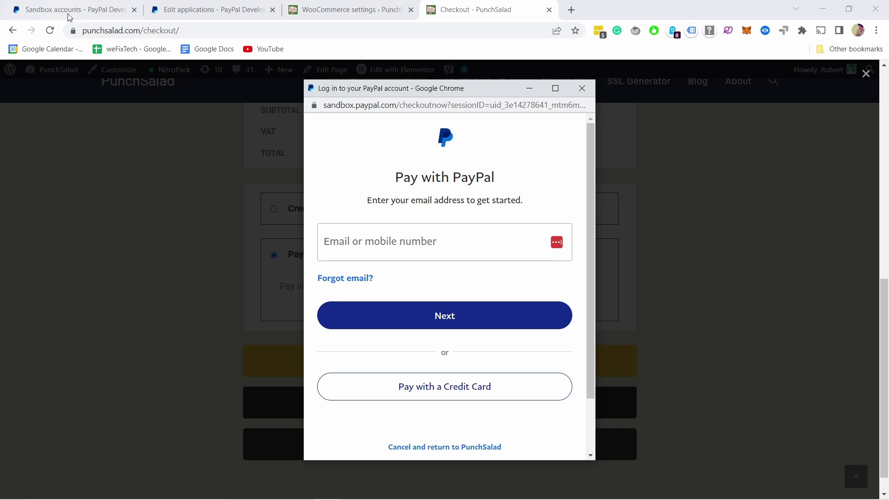
pyautogui.click(46, 10)
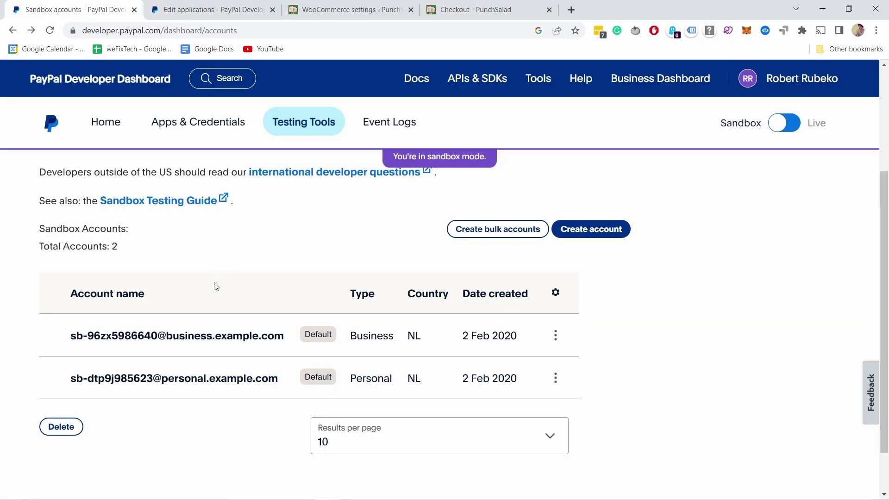
pyautogui.click(555, 379)
pyautogui.click(585, 402)
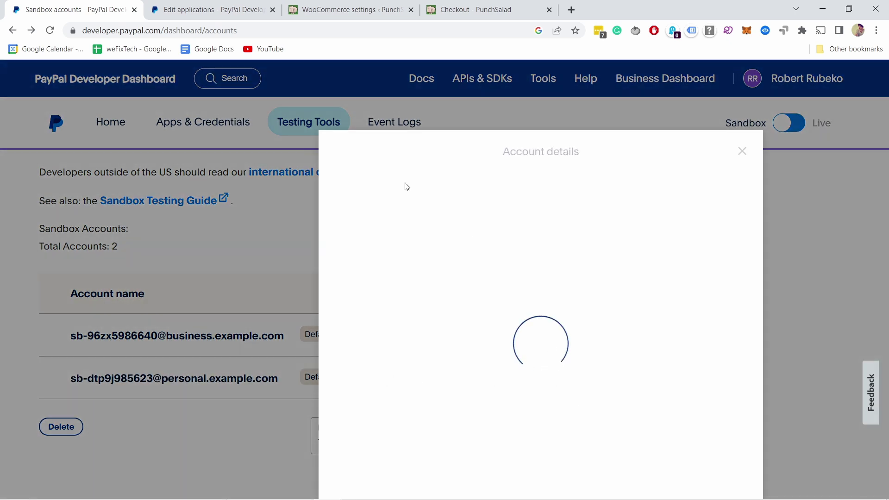
pyautogui.moveTo(358, 303); pyautogui.dragTo(561, 306)
pyautogui.rightClick(561, 307)
pyautogui.click(561, 318)
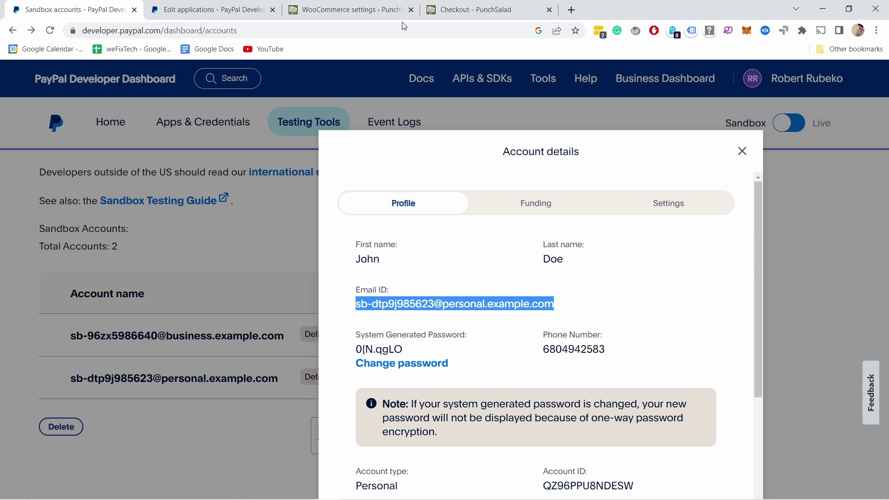
# Paste the sandbox account's email into the PayPal login and continue to the password step.
pyautogui.click(453, 14)
pyautogui.click(469, 319)
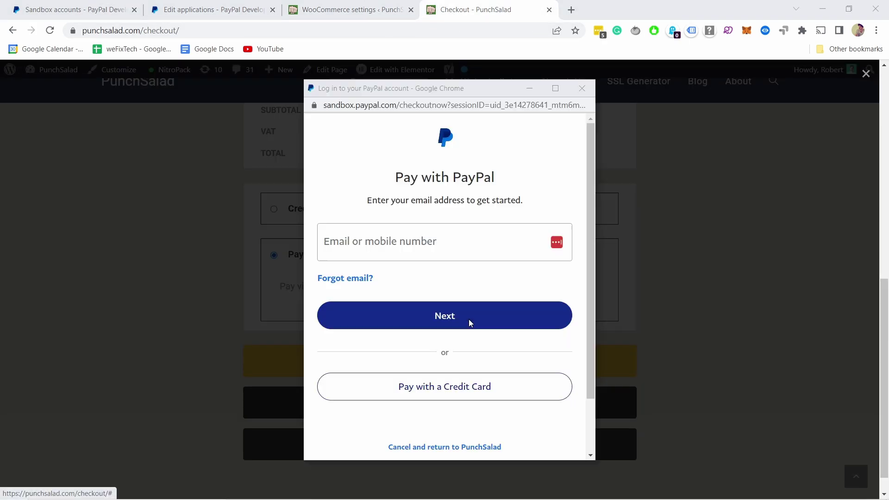
pyautogui.click(444, 244)
pyautogui.hotkey('ctrl', 'v')
pyautogui.click(403, 313)
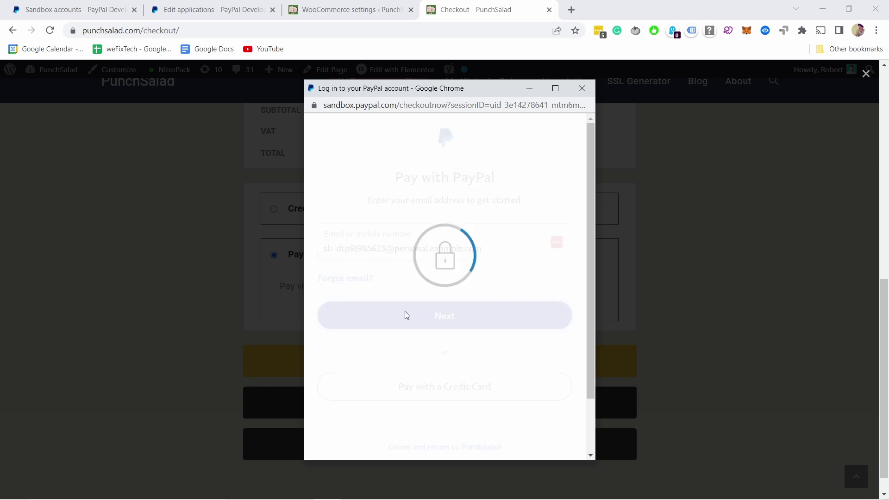
# Copy the personal sandbox account's generated password from its account details.
pyautogui.click(67, 13)
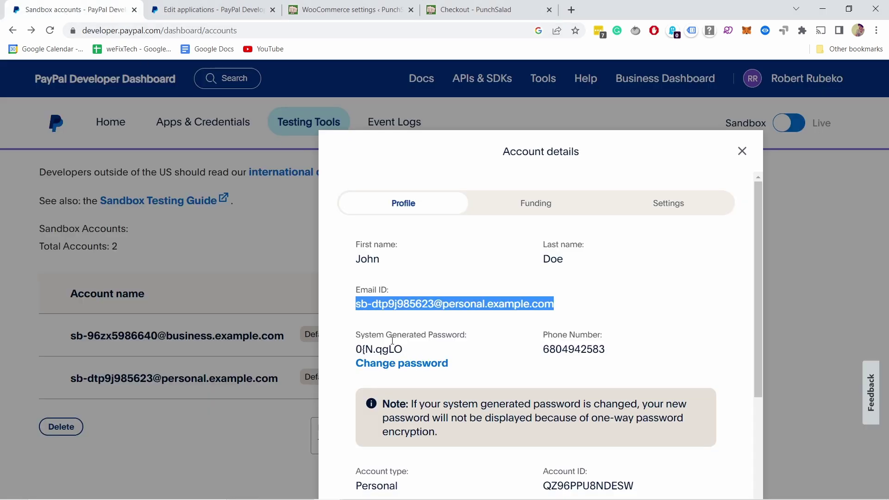
pyautogui.moveTo(356, 349); pyautogui.dragTo(416, 352)
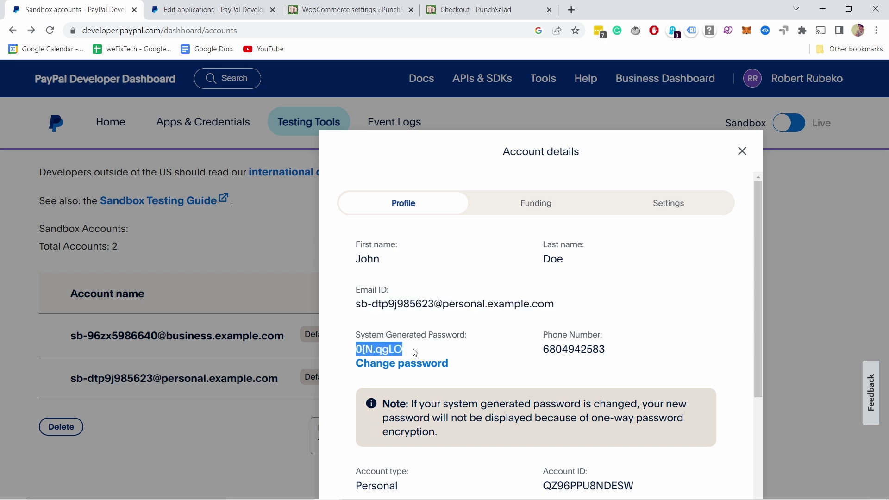
pyautogui.rightClick(408, 354)
pyautogui.click(414, 361)
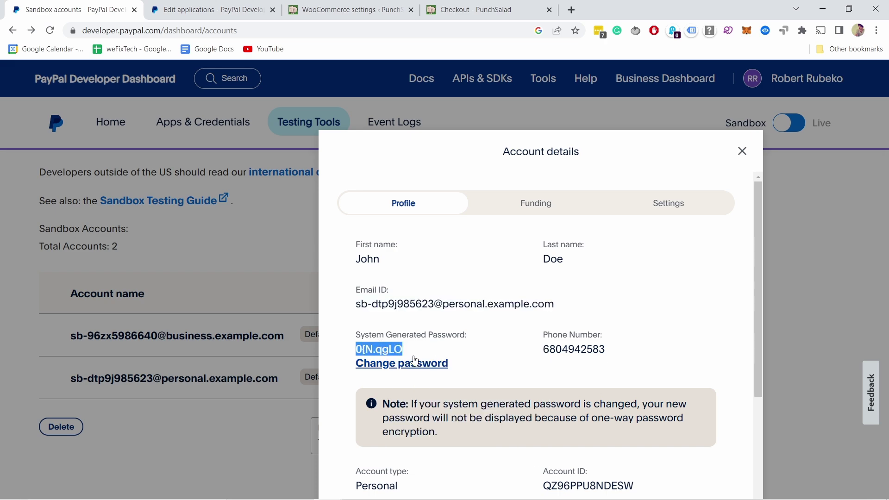
# Paste the password into the PayPal login and log in as the sandbox buyer.
pyautogui.click(475, 13)
pyautogui.hotkey('alt', 'Tab')
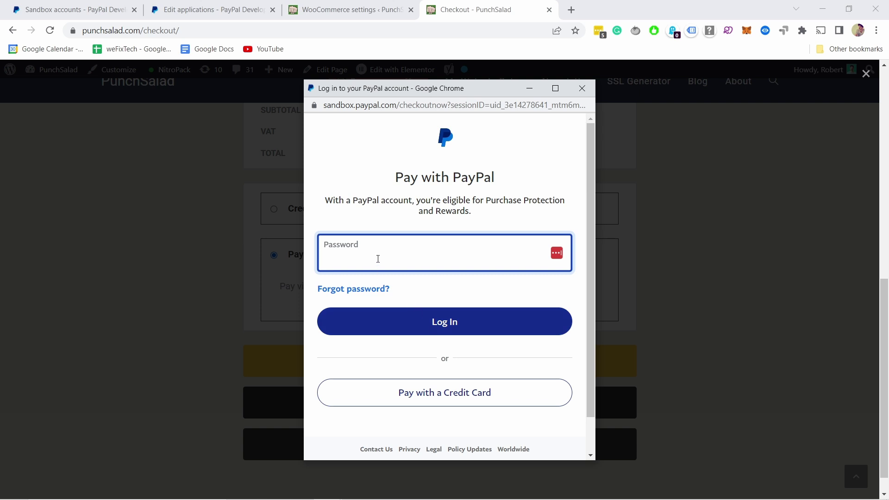
pyautogui.click(351, 262)
pyautogui.hotkey('ctrl', 'v')
pyautogui.press('Escape')
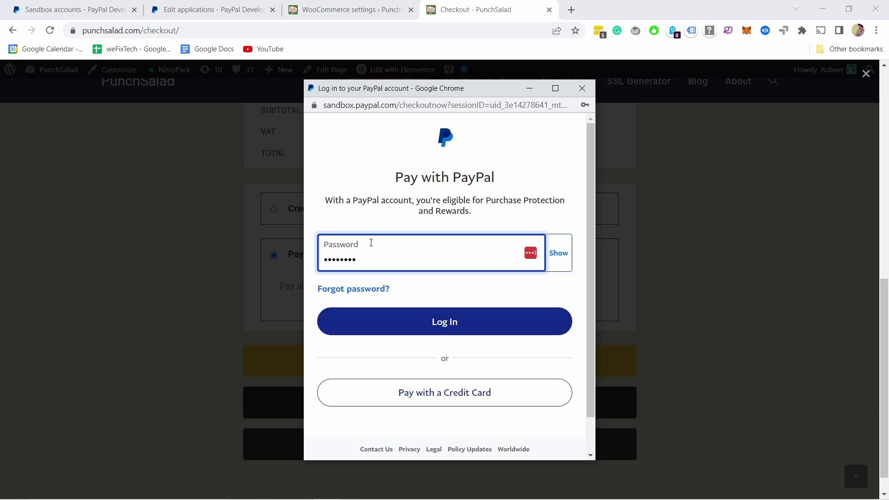
pyautogui.click(415, 320)
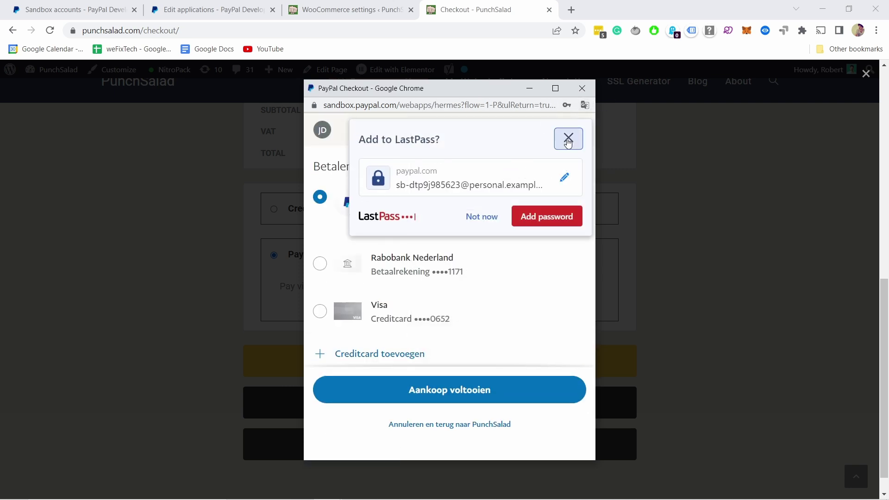
# Dismiss the LastPass save prompt and complete the 12,08 USD purchase with PayPal-saldo.
pyautogui.click(568, 138)
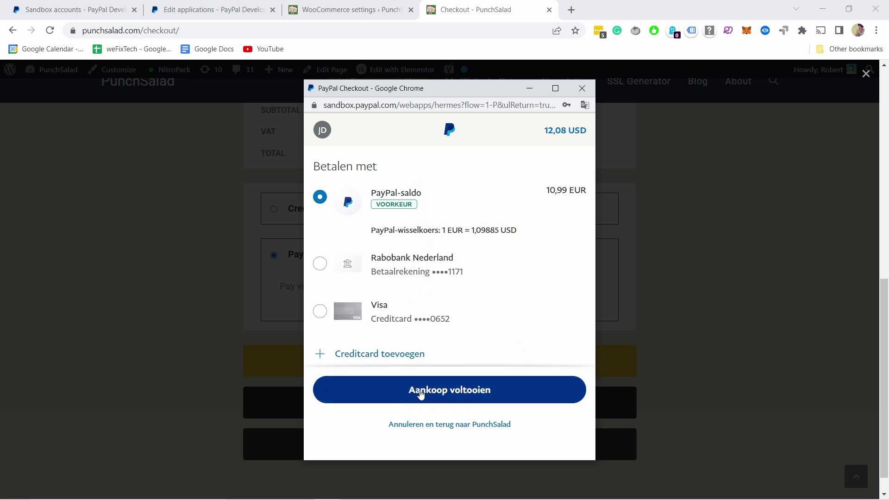
pyautogui.click(426, 392)
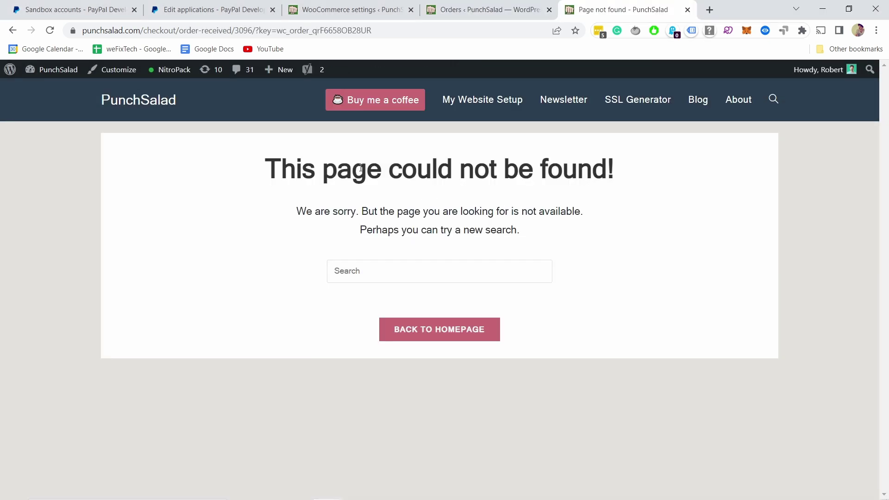
# Open order #3096 from the WooCommerce Orders list and review its PayPal payment details and notes.
pyautogui.moveTo(291, 172); pyautogui.dragTo(360, 212)
pyautogui.click(490, 226)
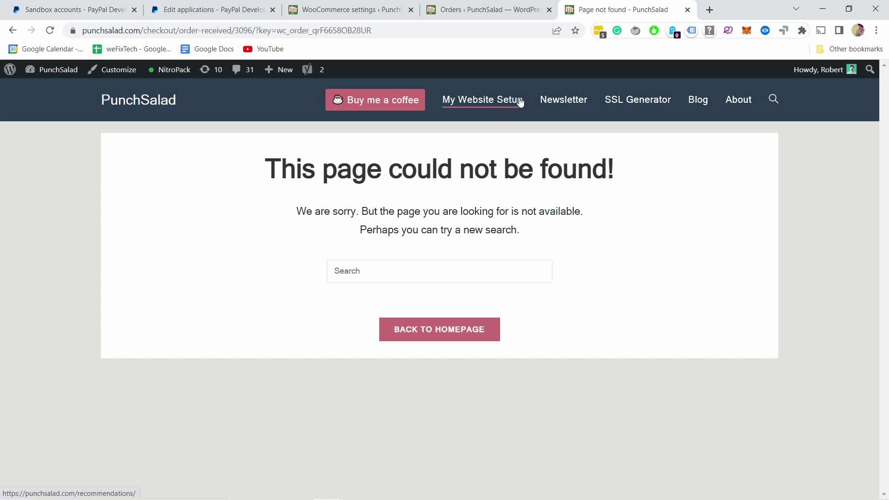
pyautogui.click(487, 9)
pyautogui.scroll(-5, 401, 191)
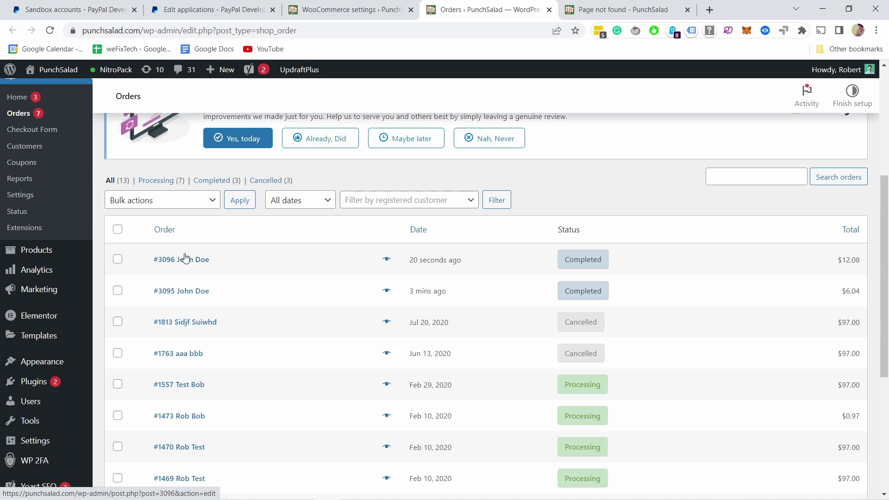
pyautogui.click(186, 261)
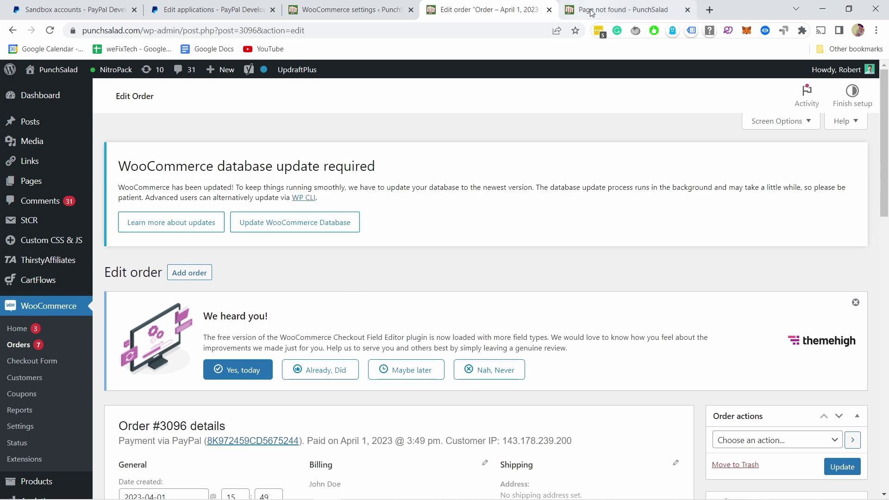
pyautogui.scroll(-2, 429, 124)
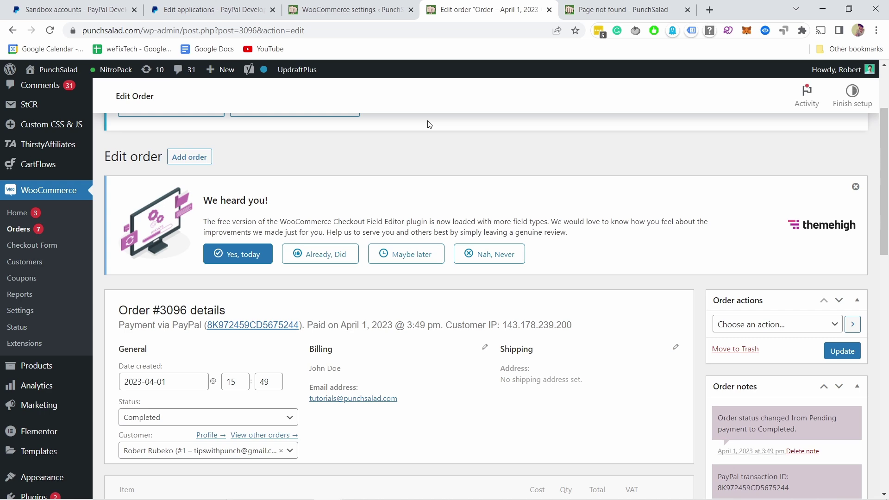
# Close the sandbox Account details dialog and launch Tools > Credit Card Generator.
pyautogui.click(59, 14)
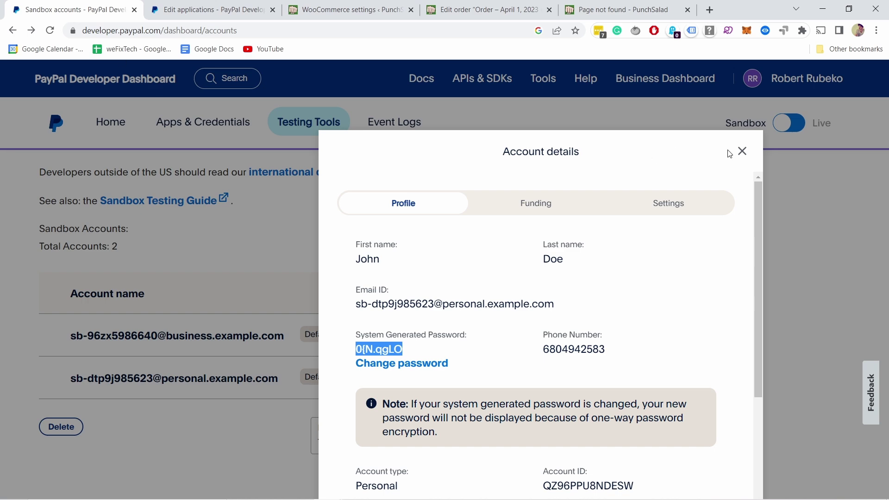
pyautogui.click(741, 152)
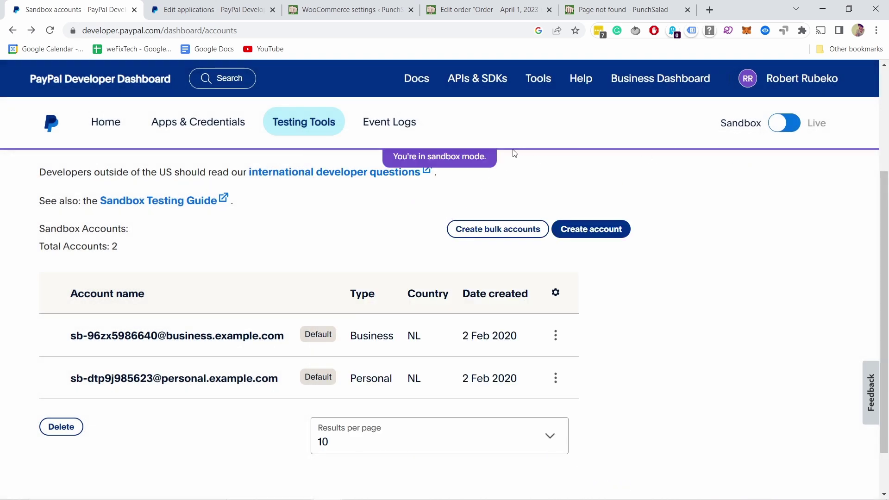
pyautogui.moveTo(539, 73)
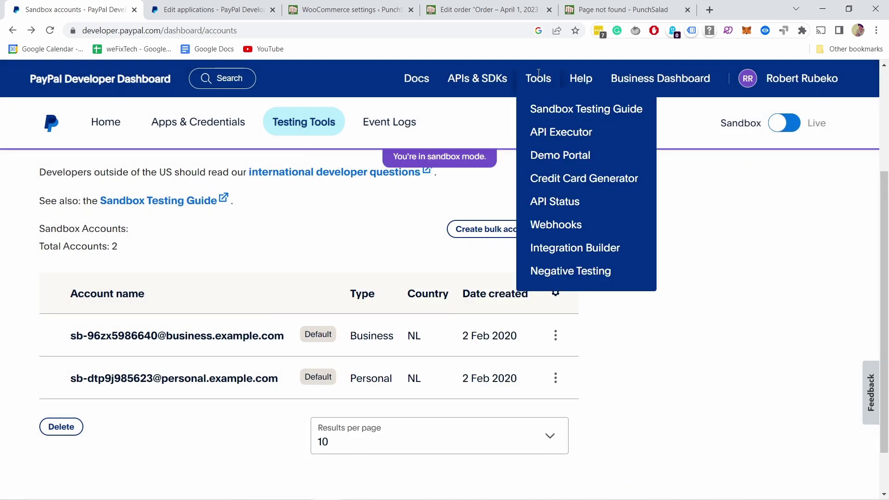
pyautogui.click(577, 179)
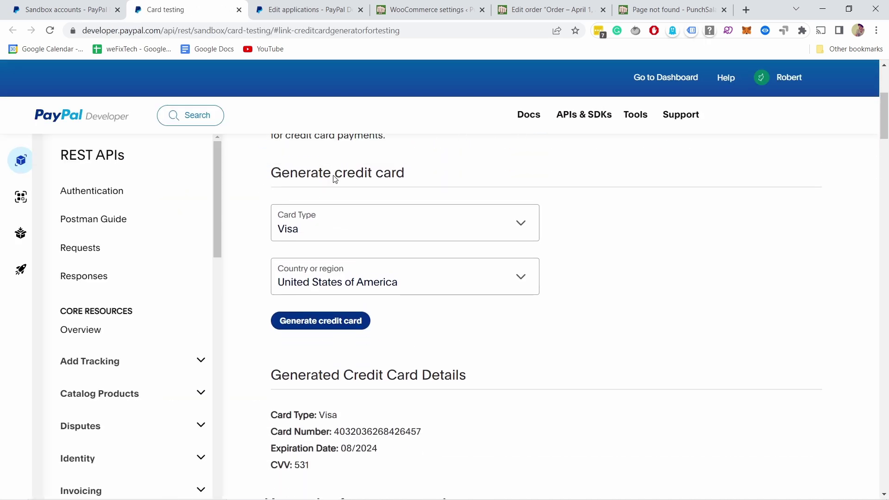
# Generate a MasterCard test card and select its number, expiry date and CVV.
pyautogui.click(334, 321)
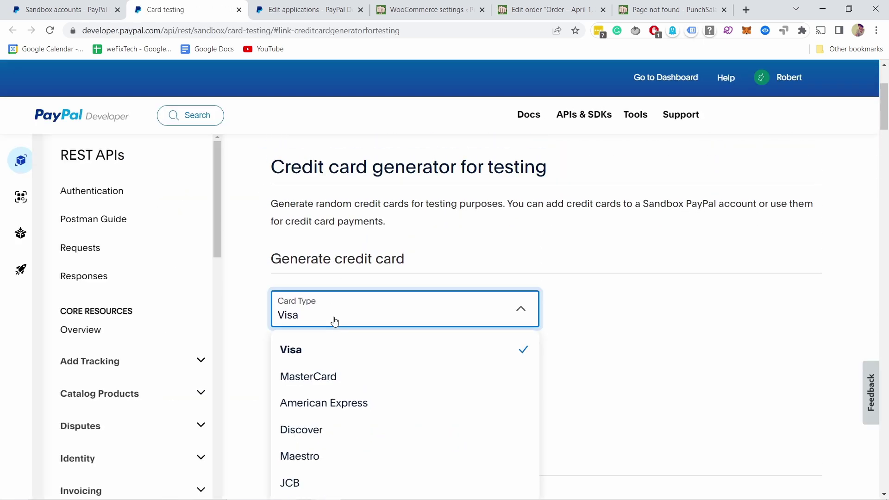
pyautogui.click(318, 376)
pyautogui.click(330, 410)
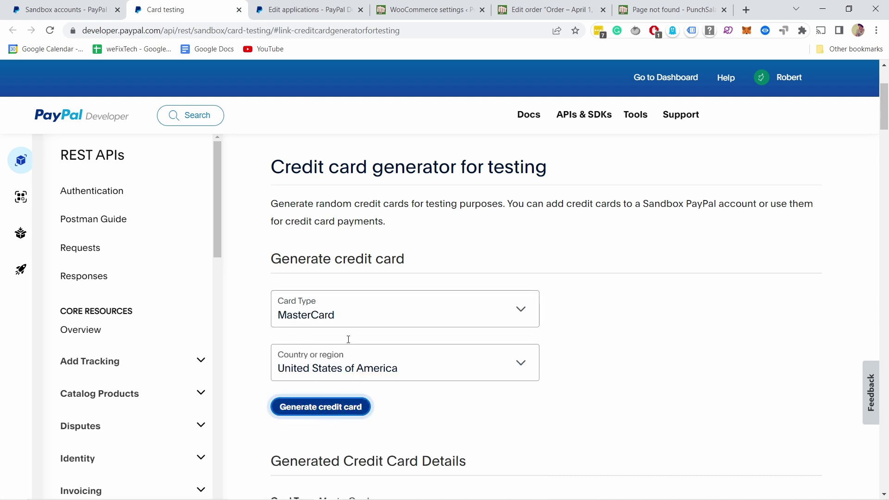
pyautogui.scroll(-5, 341, 293)
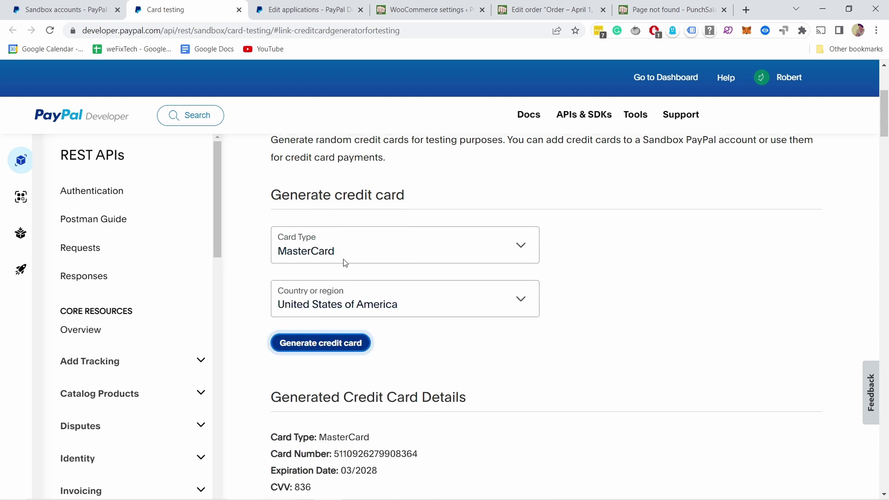
pyautogui.moveTo(283, 262); pyautogui.dragTo(407, 321)
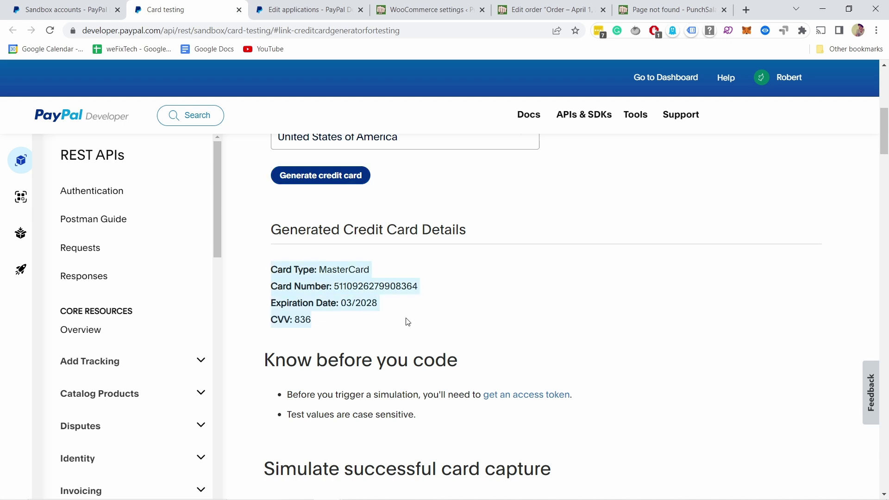